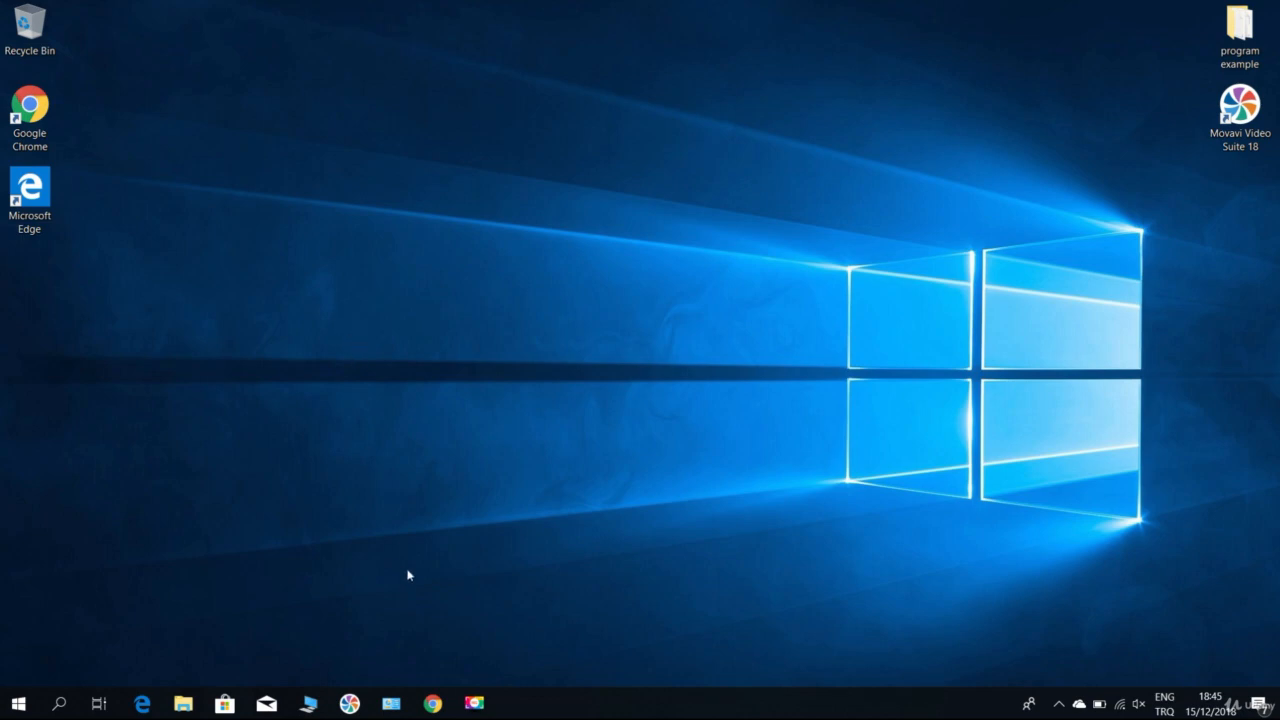
- Switch to Google Chrome and open Oracle's Java SE Development Kit 11 Downloads page from the "java jdk 11" search results
{"action": "left_click", "coordinate": [432, 703]}
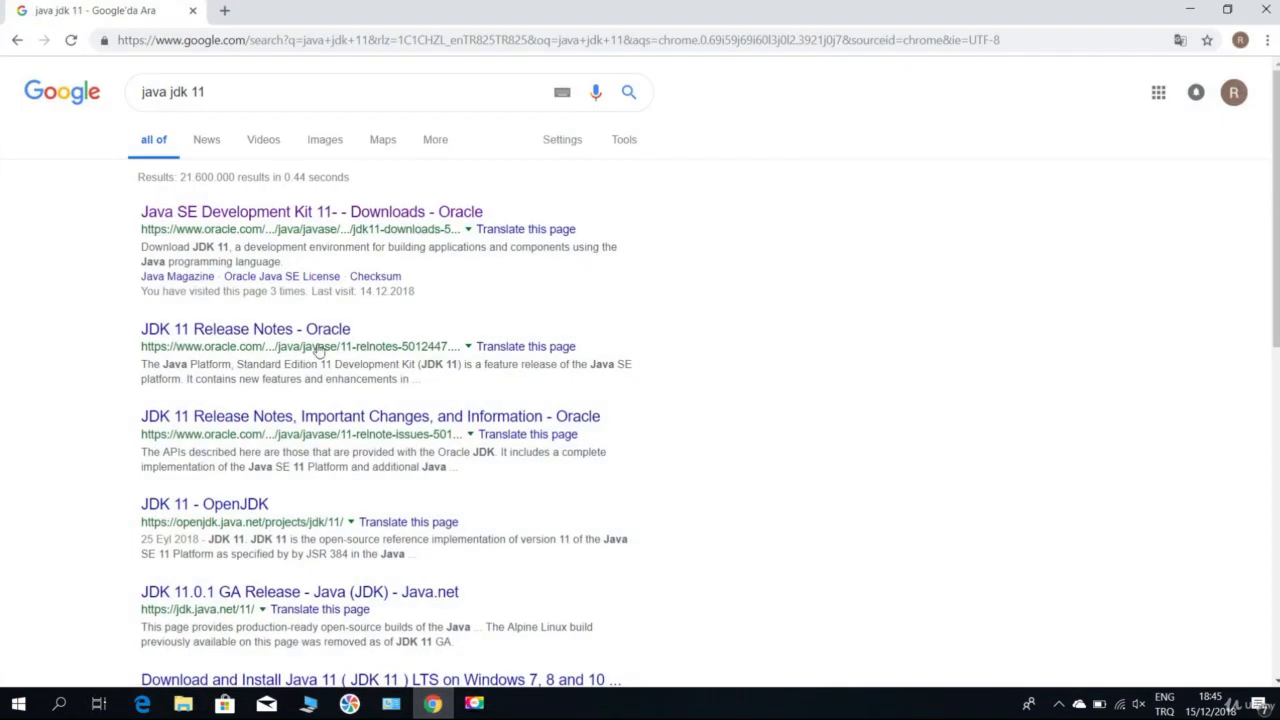
{"action": "left_click", "coordinate": [224, 95]}
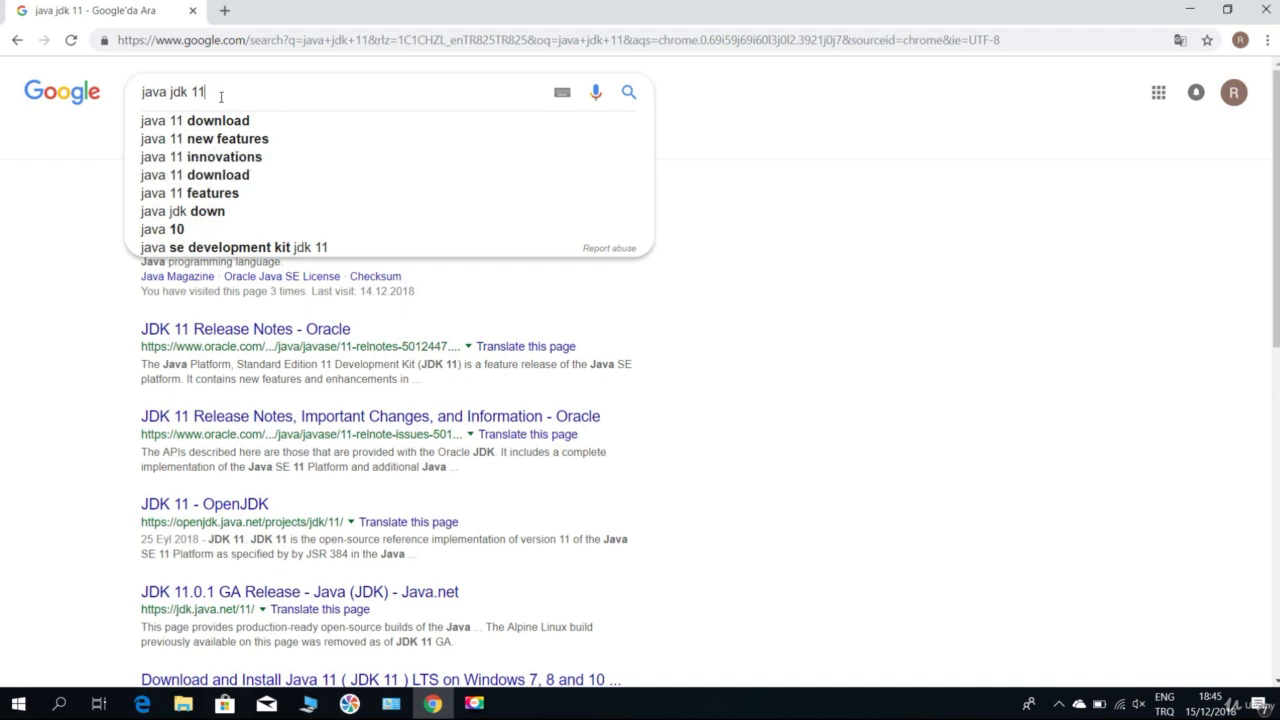
{"action": "left_click", "coordinate": [75, 145]}
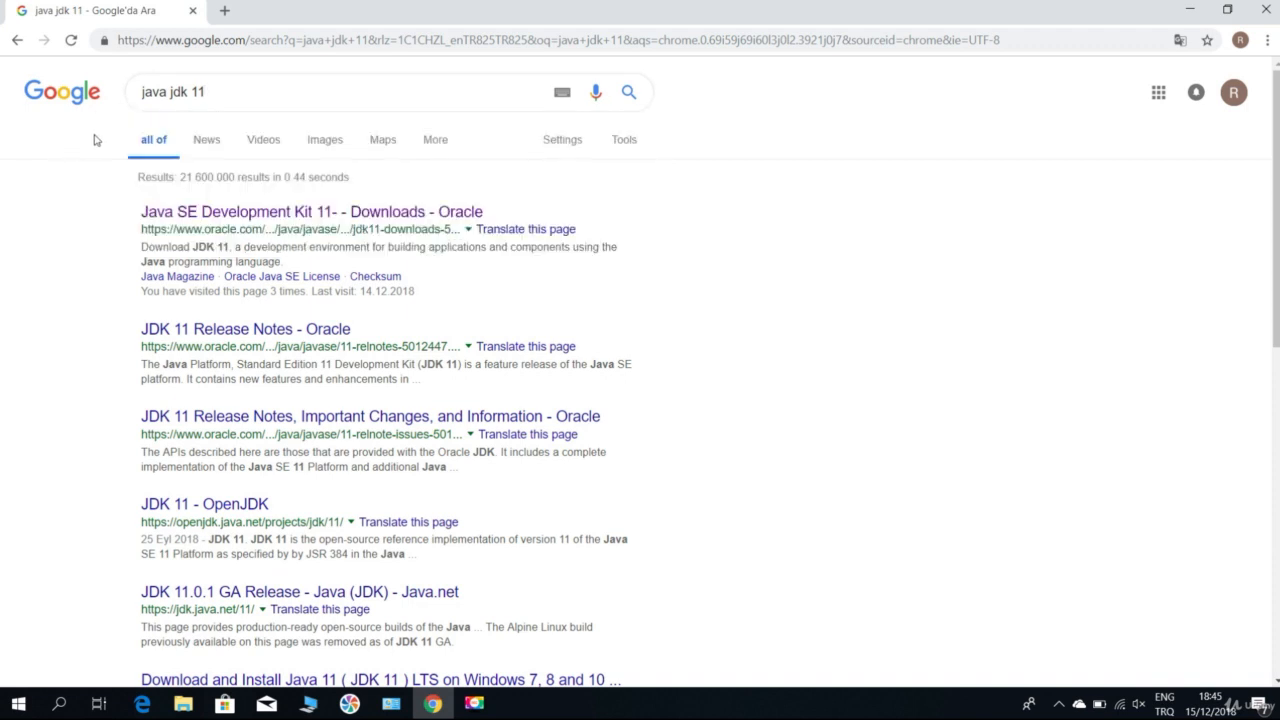
{"action": "left_click", "coordinate": [282, 214]}
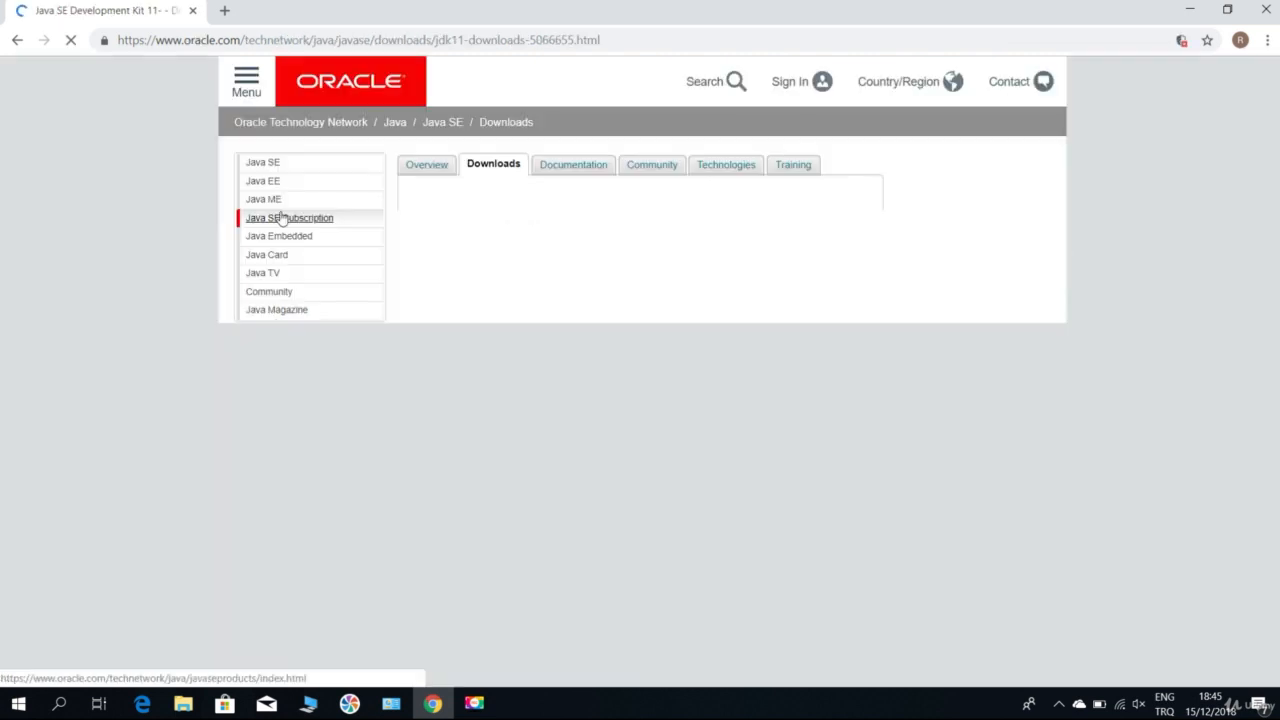
{"action": "left_click_drag", "start_coordinate": [408, 200], "coordinate": [611, 204]}
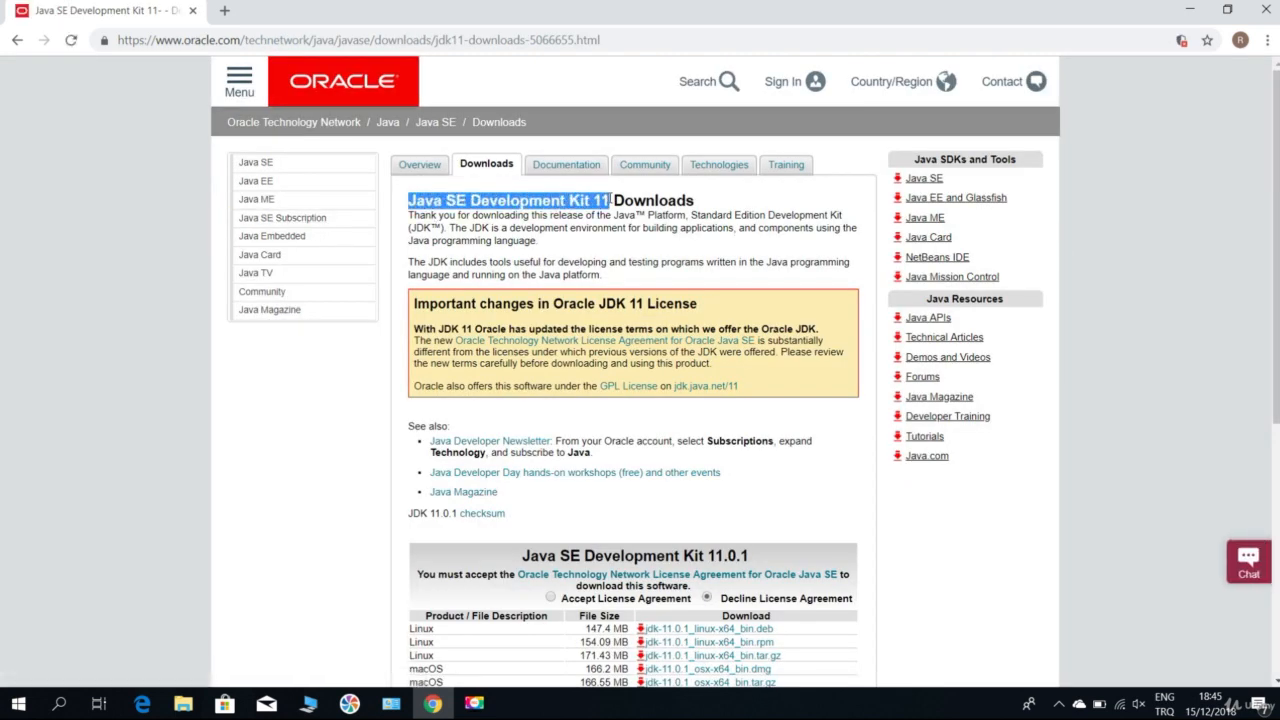
{"action": "left_click", "coordinate": [531, 238]}
{"action": "scroll", "coordinate": [531, 241], "scroll_direction": "down", "scroll_amount": 1}
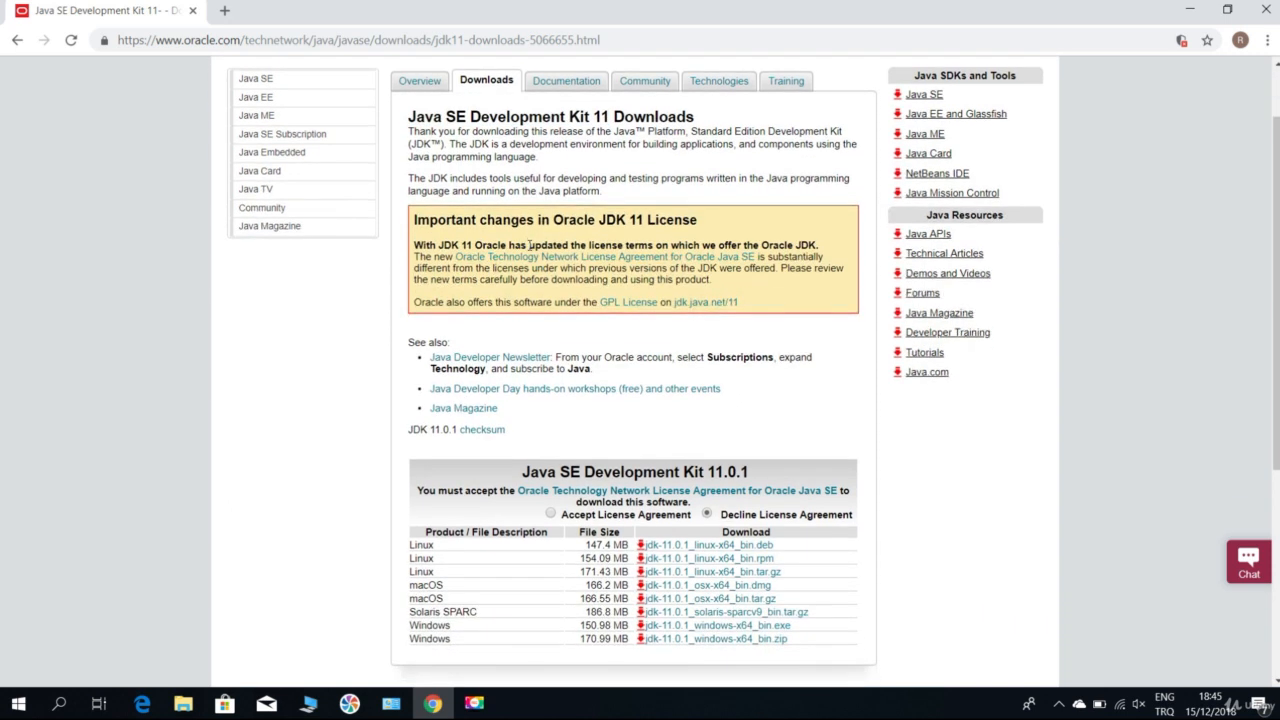
{"action": "scroll", "coordinate": [531, 244], "scroll_direction": "down", "scroll_amount": 4}
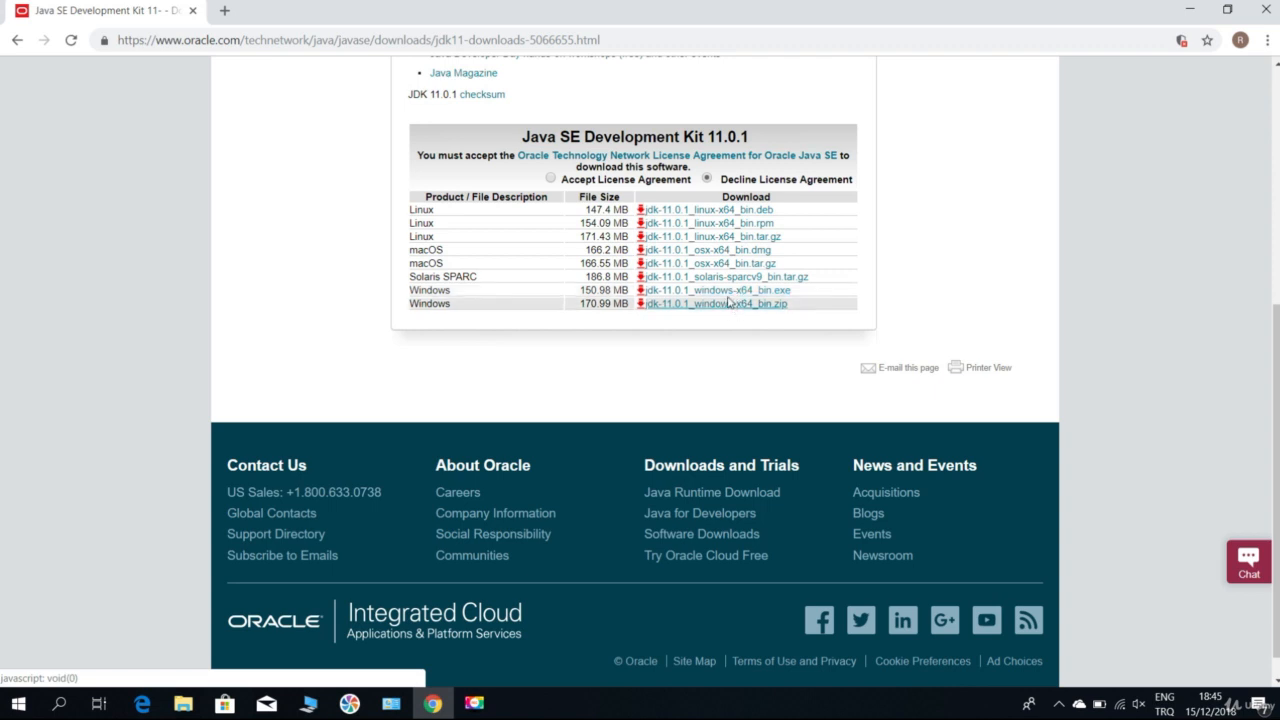
- Check the computer's system type in the Windows device specifications, closing Settings when done
{"action": "left_click", "coordinate": [62, 703]}
{"action": "type", "text": "device"}
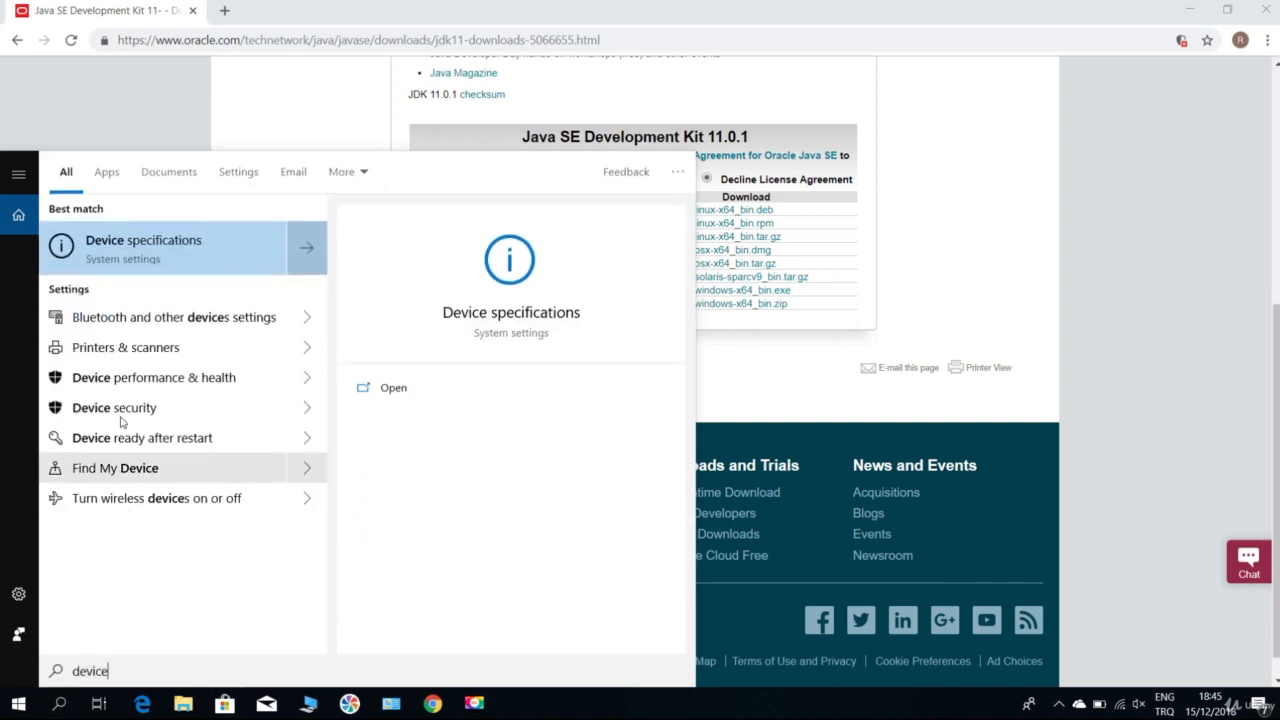
{"action": "left_click", "coordinate": [160, 259]}
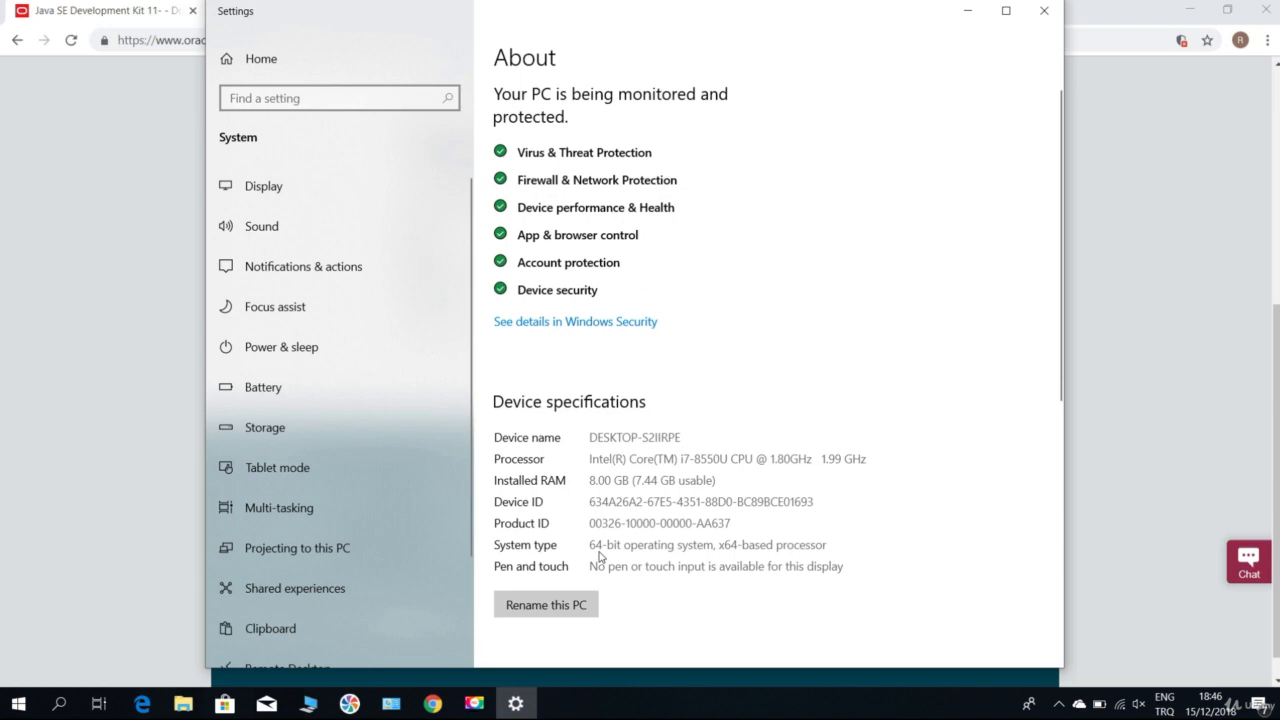
{"action": "left_click", "coordinate": [1042, 12]}
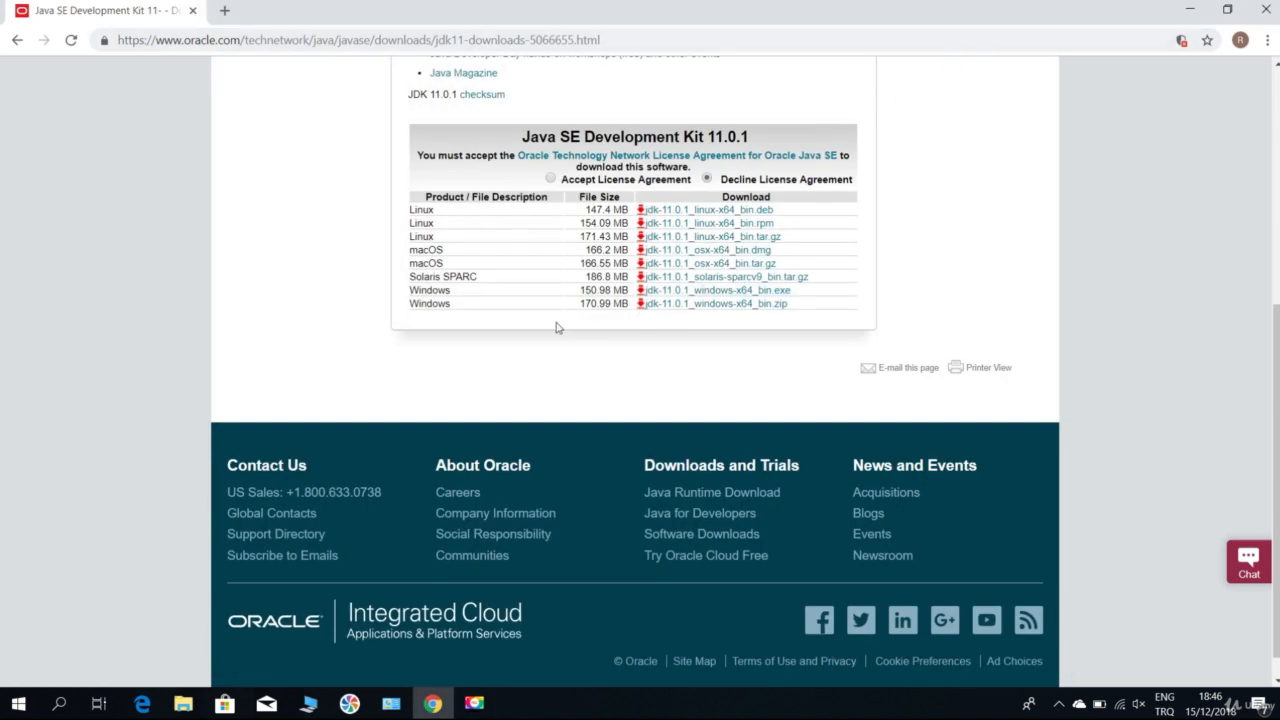
- Accept the license agreement for Java SE Development Kit 11.0.1 and download jdk-11.0.1_windows-x64_bin.exe
{"action": "left_click", "coordinate": [550, 179]}
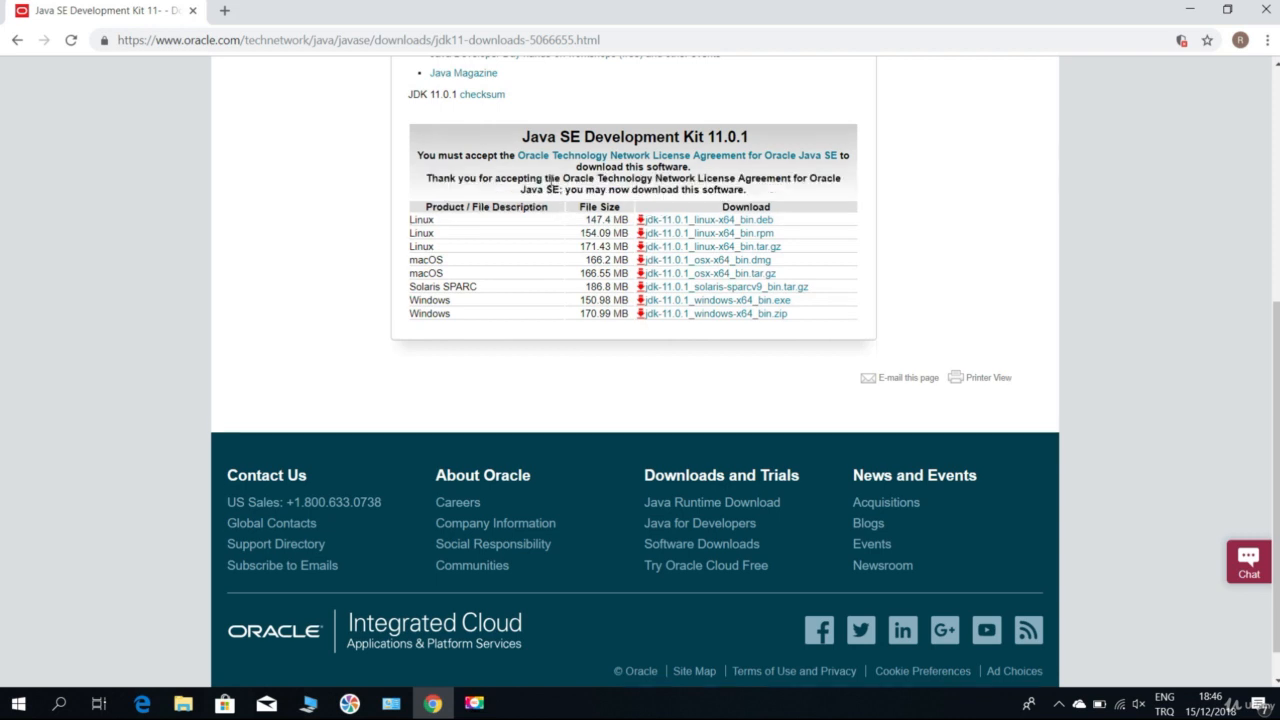
{"action": "left_click", "coordinate": [722, 303]}
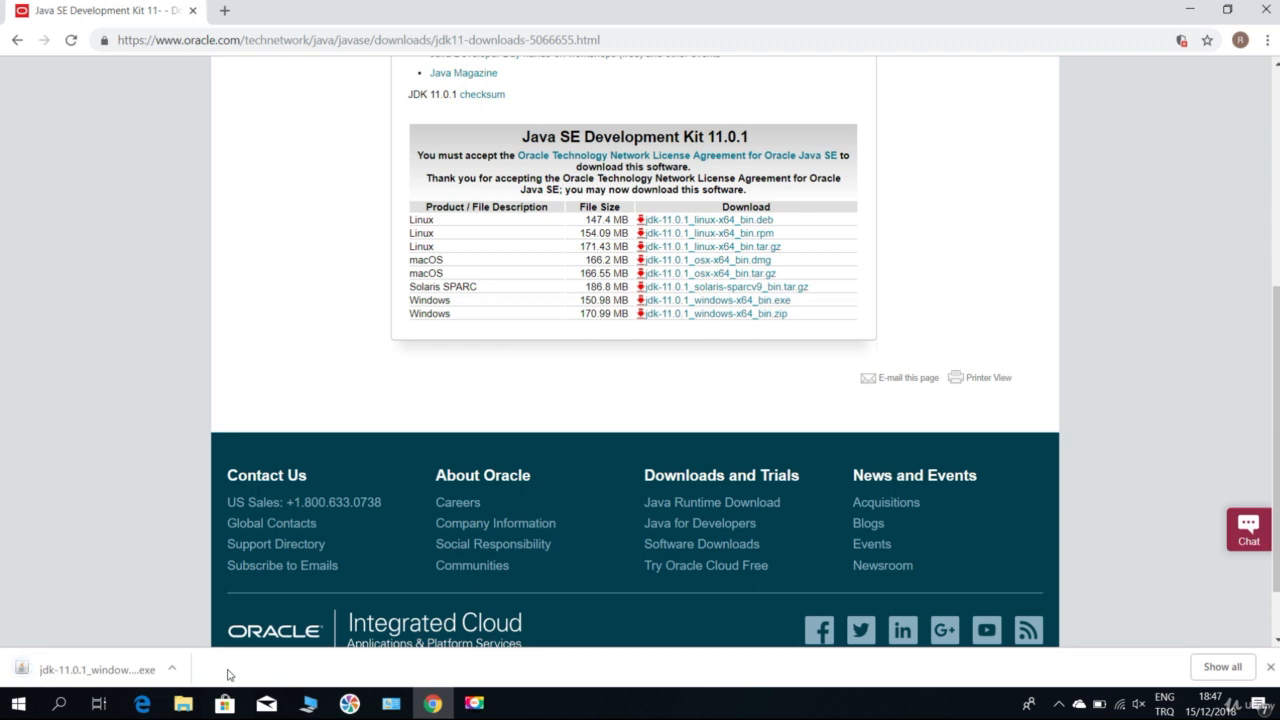
- Run the downloaded JDK 11.0.1 installer and complete the setup with the default features and install folder
{"action": "left_click", "coordinate": [135, 672]}
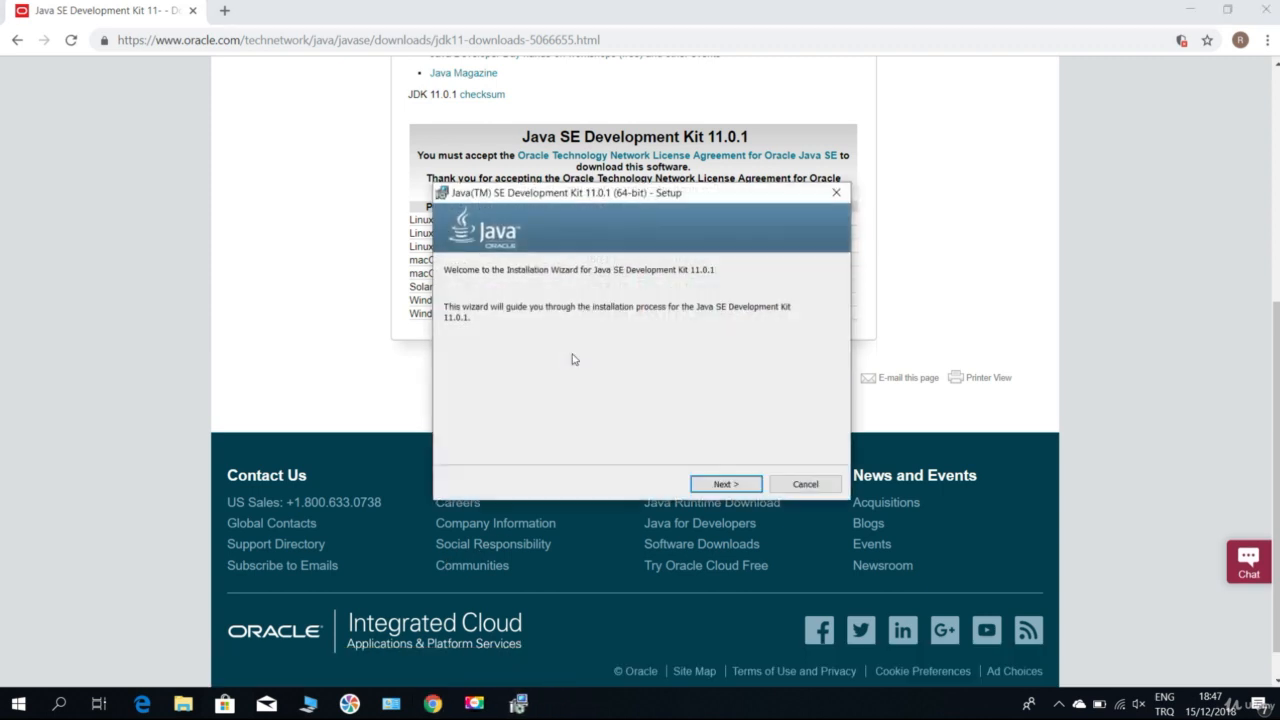
{"action": "left_click", "coordinate": [734, 487]}
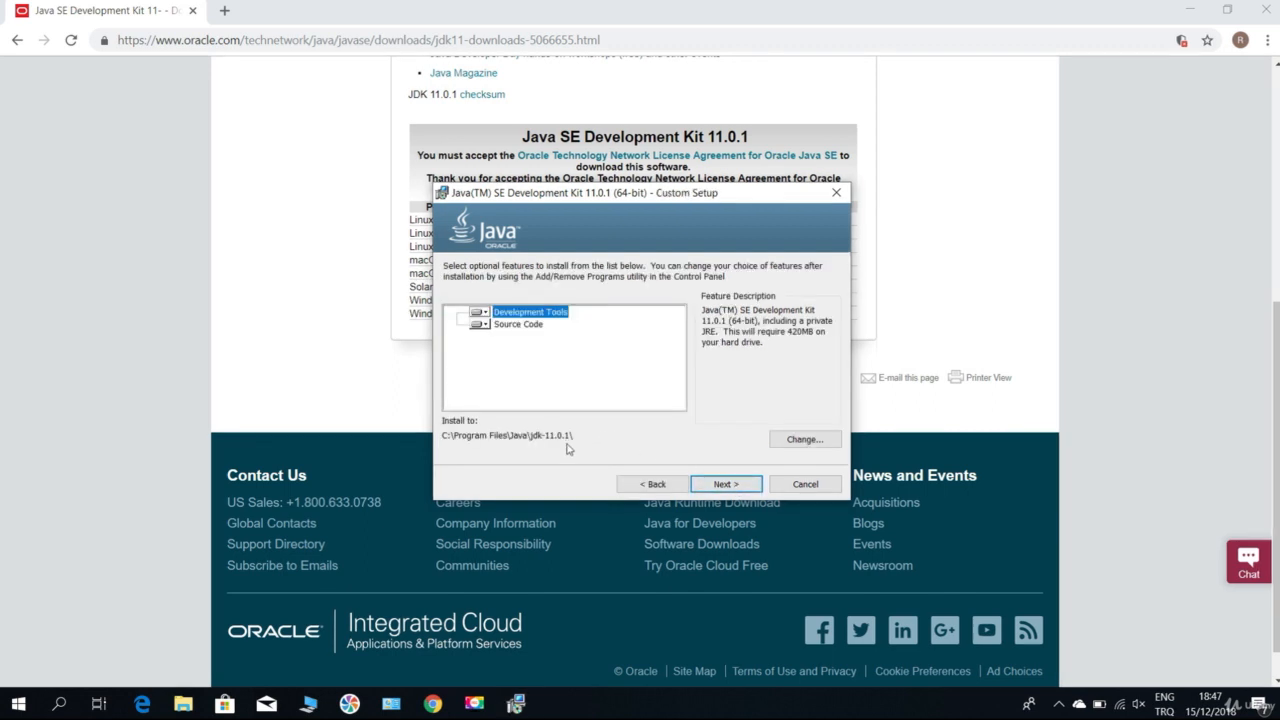
{"action": "left_click", "coordinate": [724, 487]}
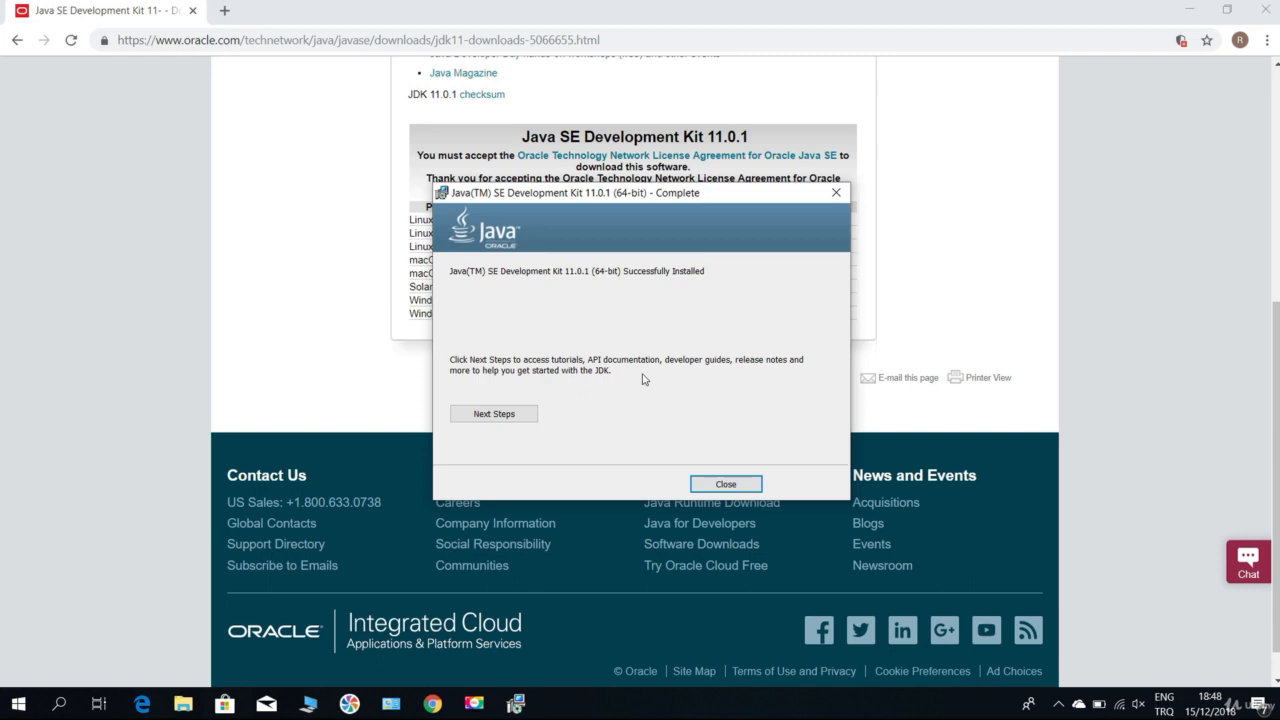
{"action": "left_click", "coordinate": [726, 485]}
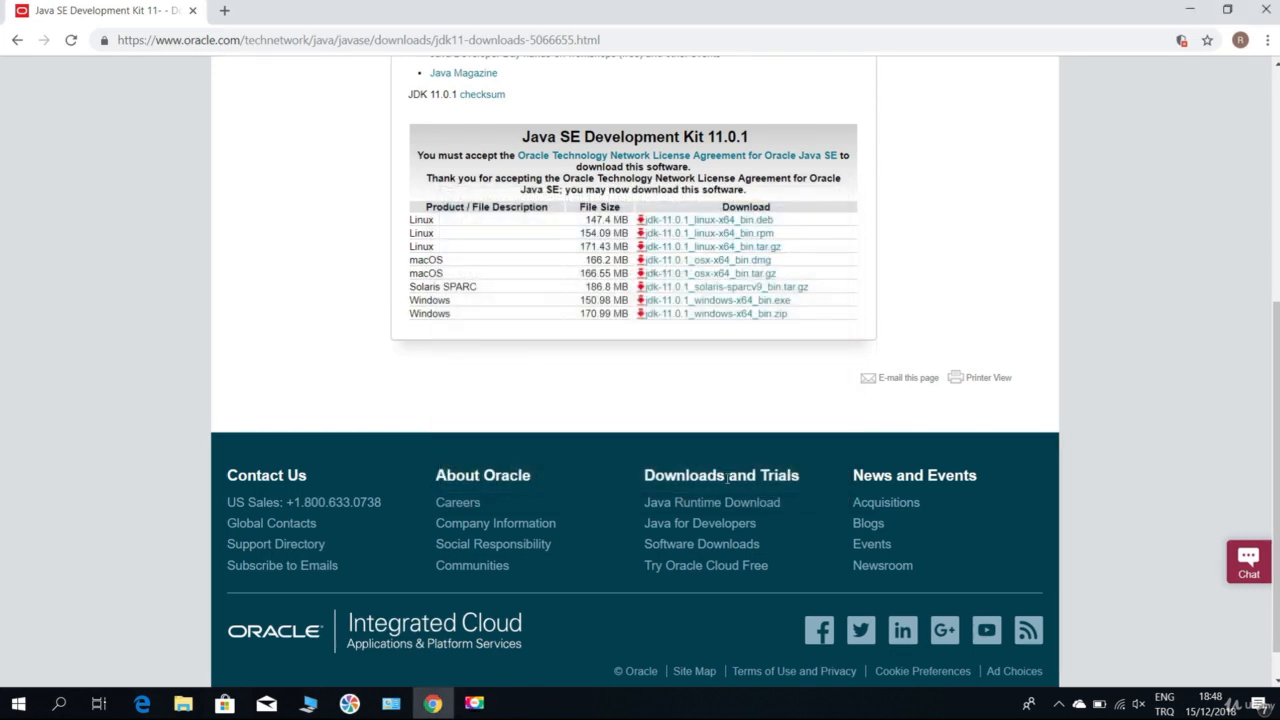
- Open the advanced system settings from the System page of the Windows Control Panel
{"action": "left_click", "coordinate": [58, 708]}
{"action": "type", "text": "co"}
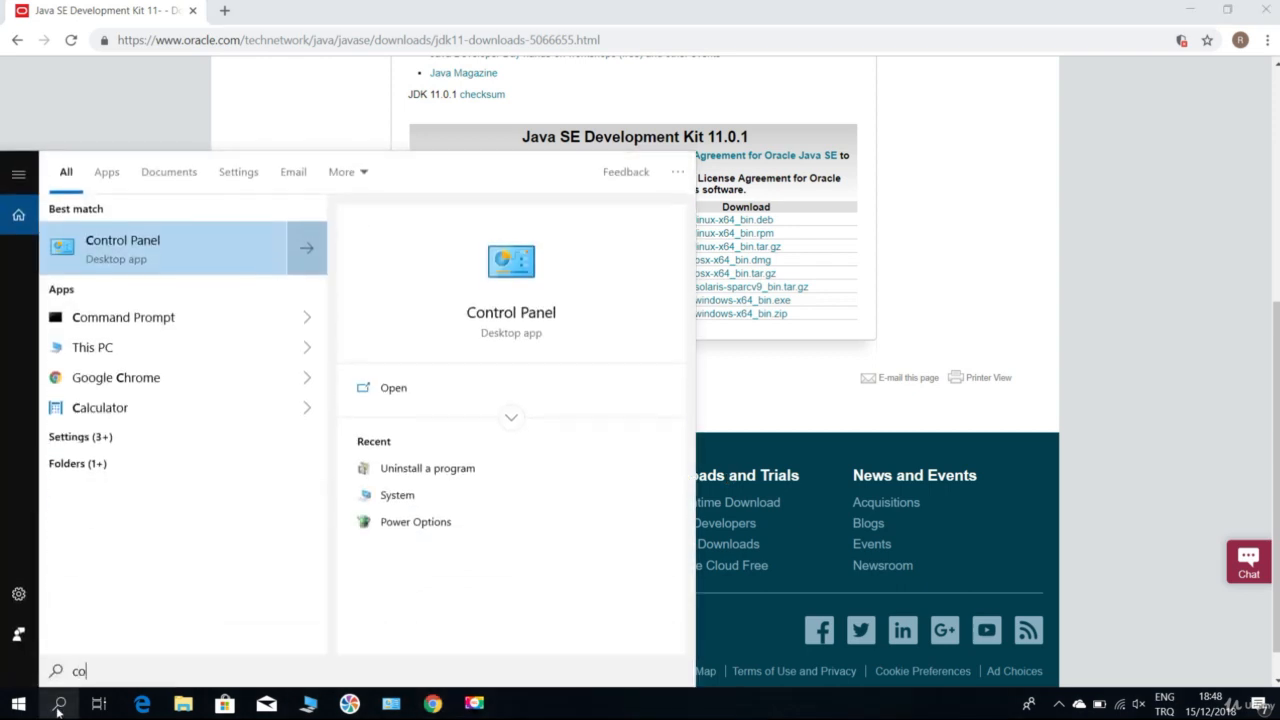
{"action": "type", "text": "ntrol"}
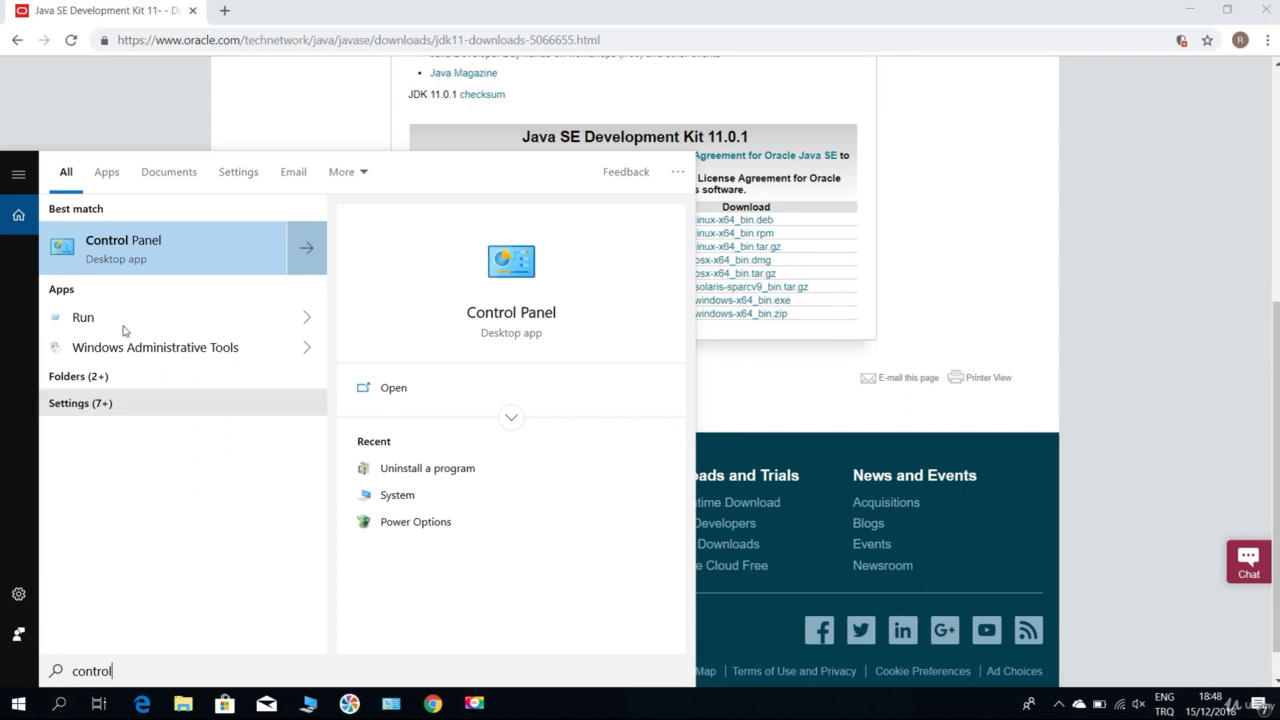
{"action": "left_click", "coordinate": [140, 254]}
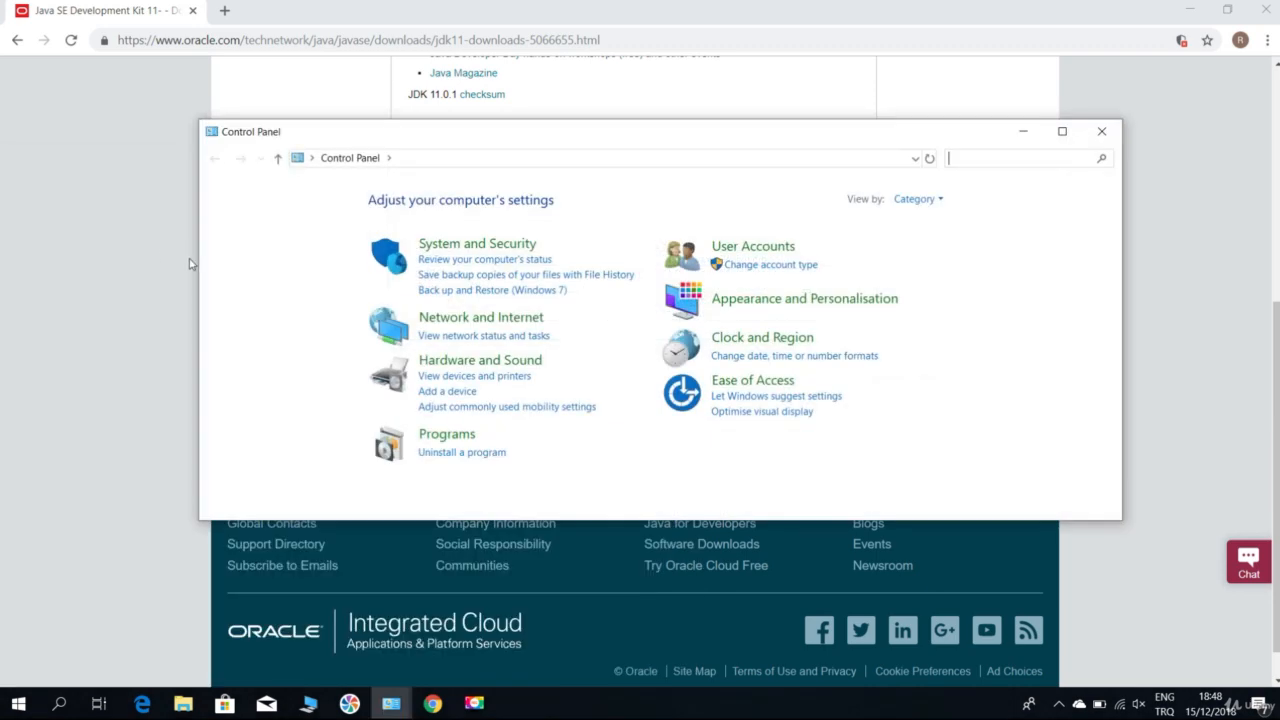
{"action": "left_click", "coordinate": [470, 248]}
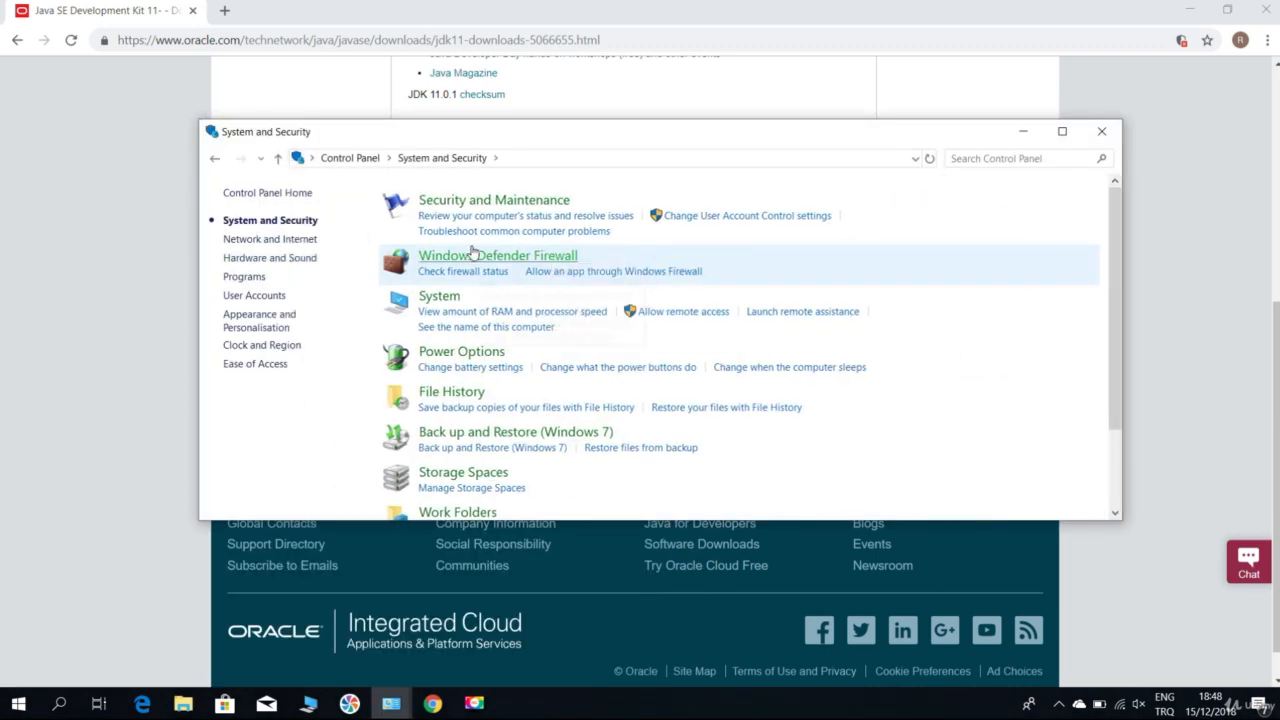
{"action": "left_click", "coordinate": [437, 298]}
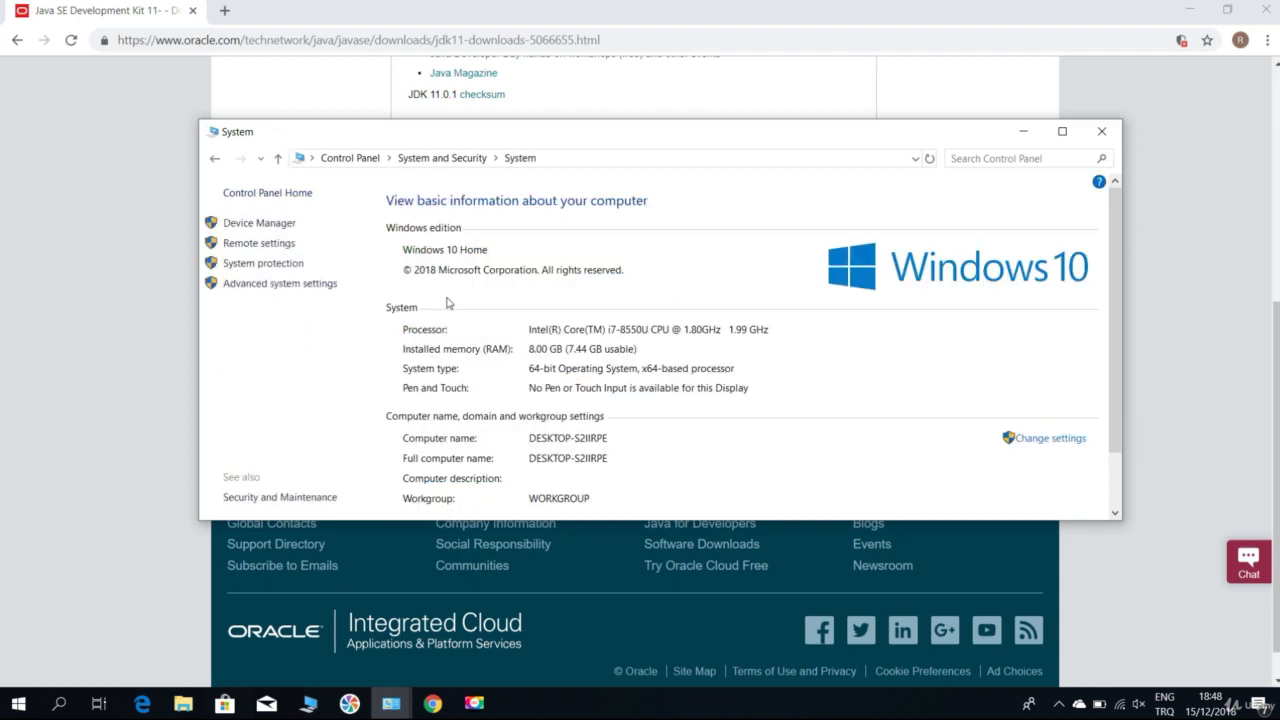
{"action": "left_click", "coordinate": [263, 287]}
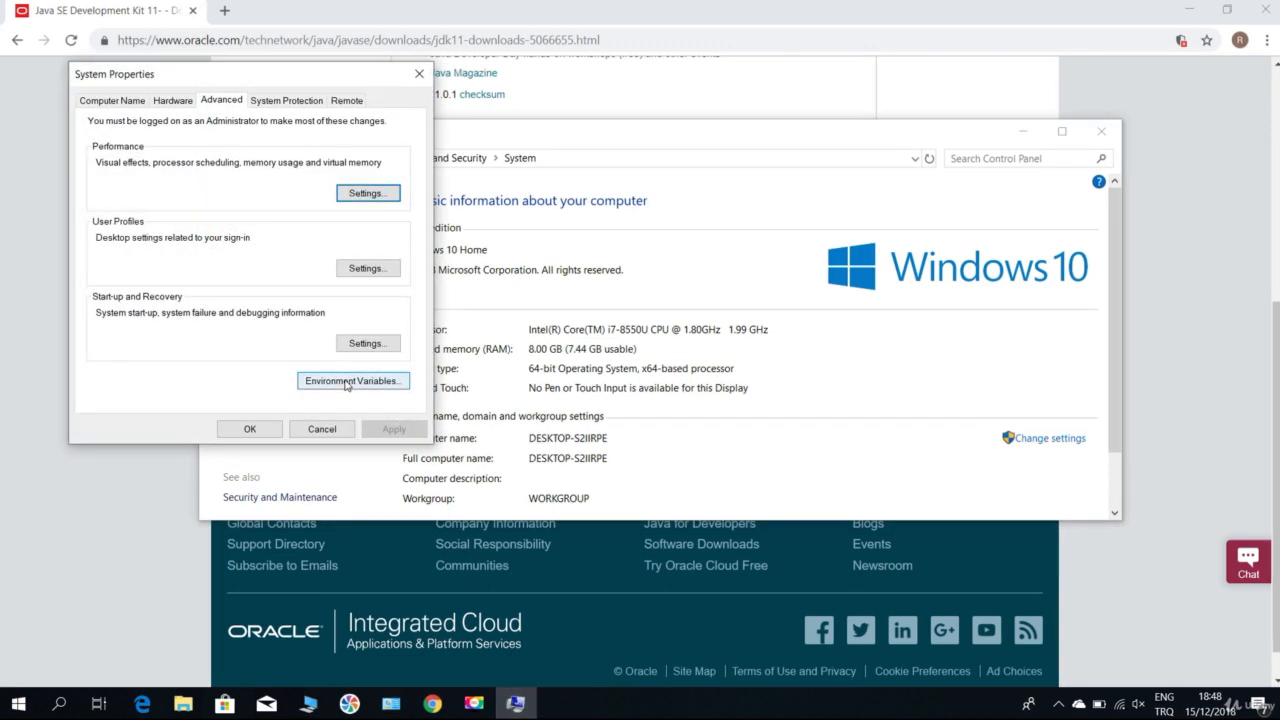
- Open the Path entry of the system environment variables for editing
{"action": "left_click", "coordinate": [346, 382]}
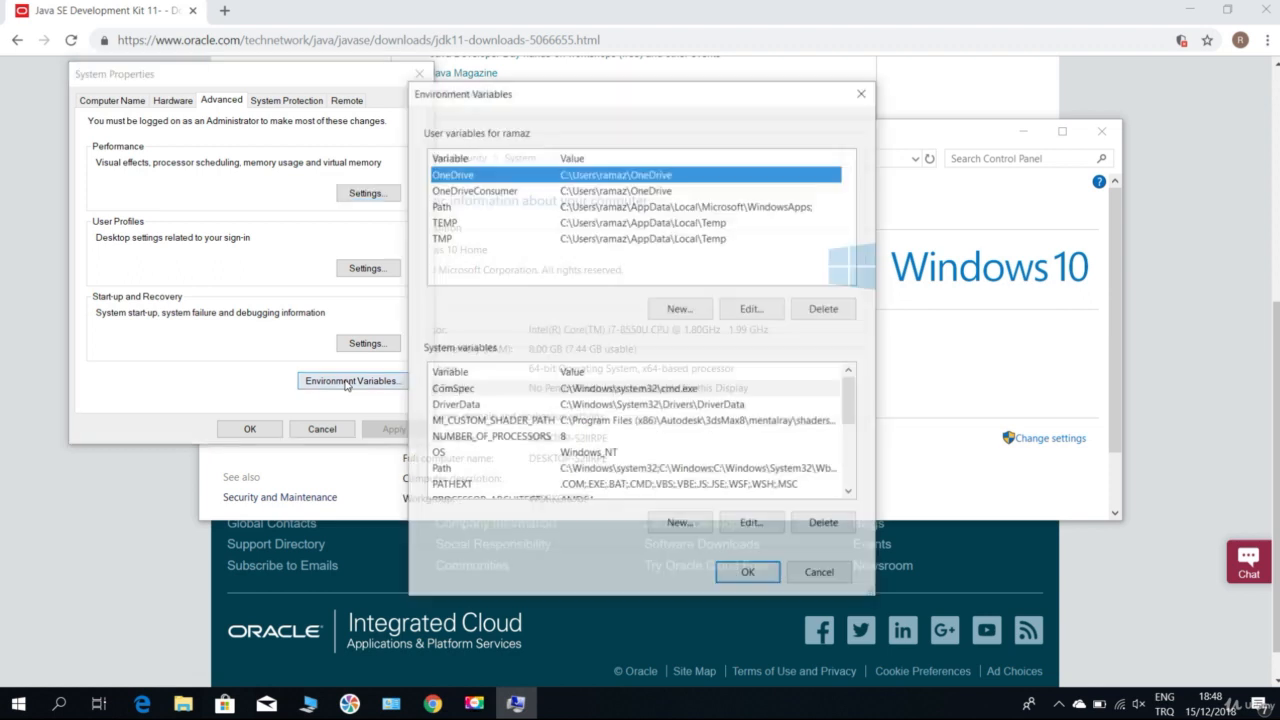
{"action": "left_click", "coordinate": [480, 469]}
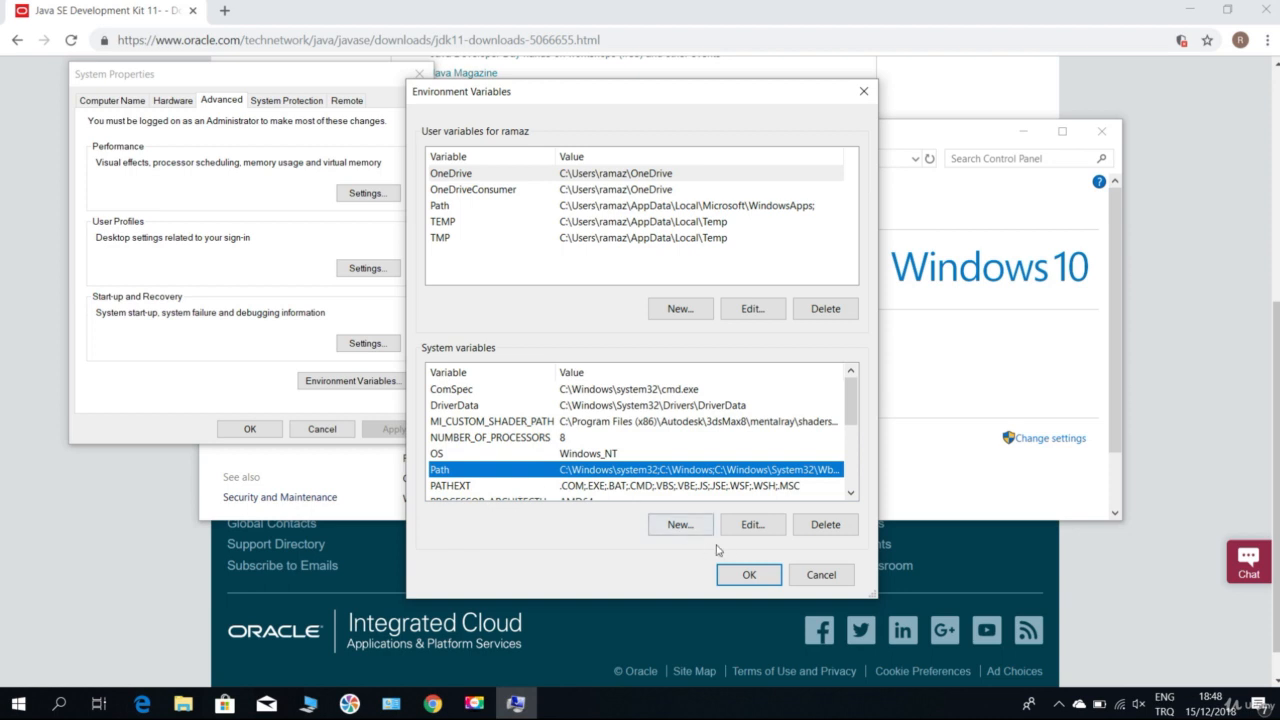
{"action": "left_click", "coordinate": [752, 524]}
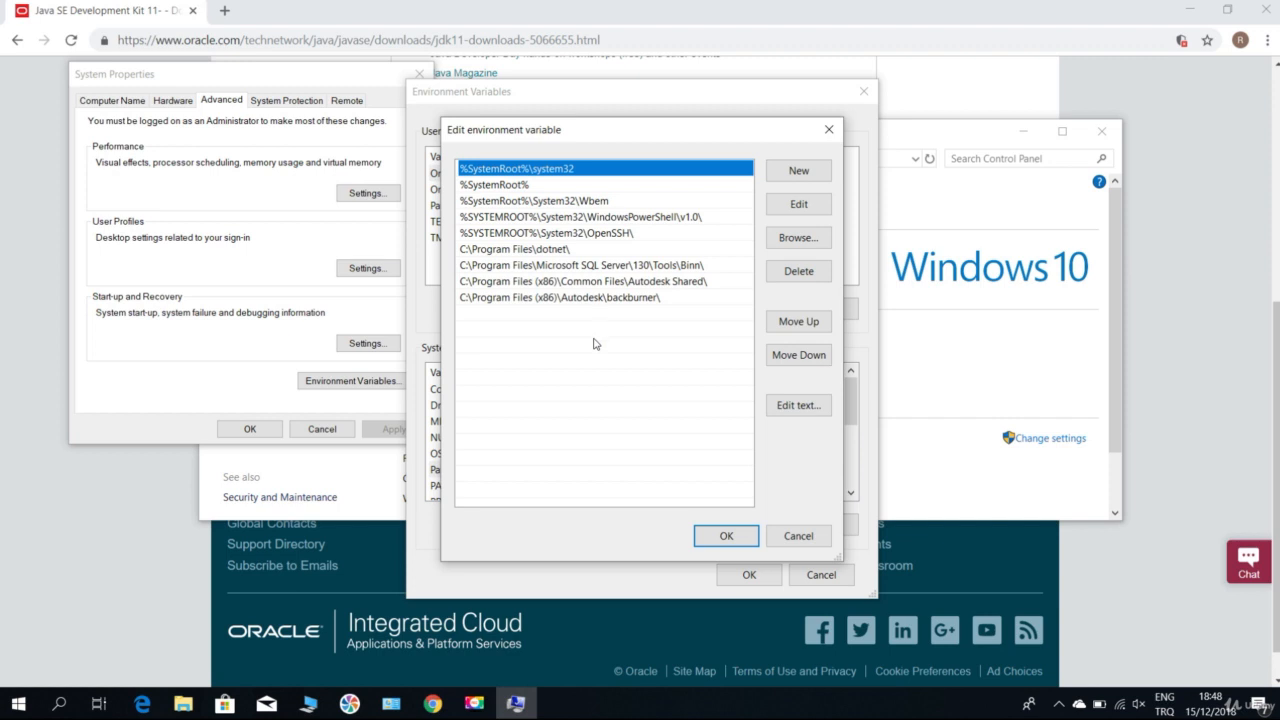
- Switch to File Explorer and open the folder C:\Program Files\Java\jdk-11.0.1\bin
{"action": "left_click", "coordinate": [59, 703]}
{"action": "type", "text": "pc"}
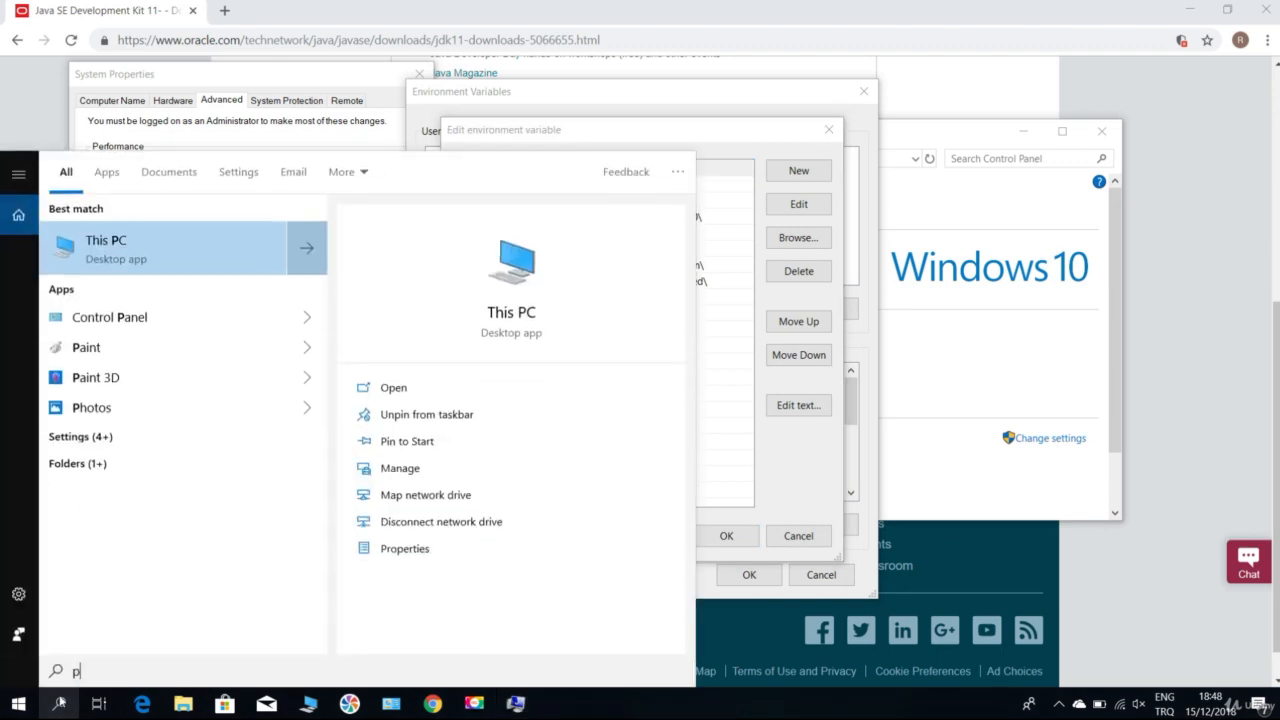
{"action": "left_click", "coordinate": [106, 252]}
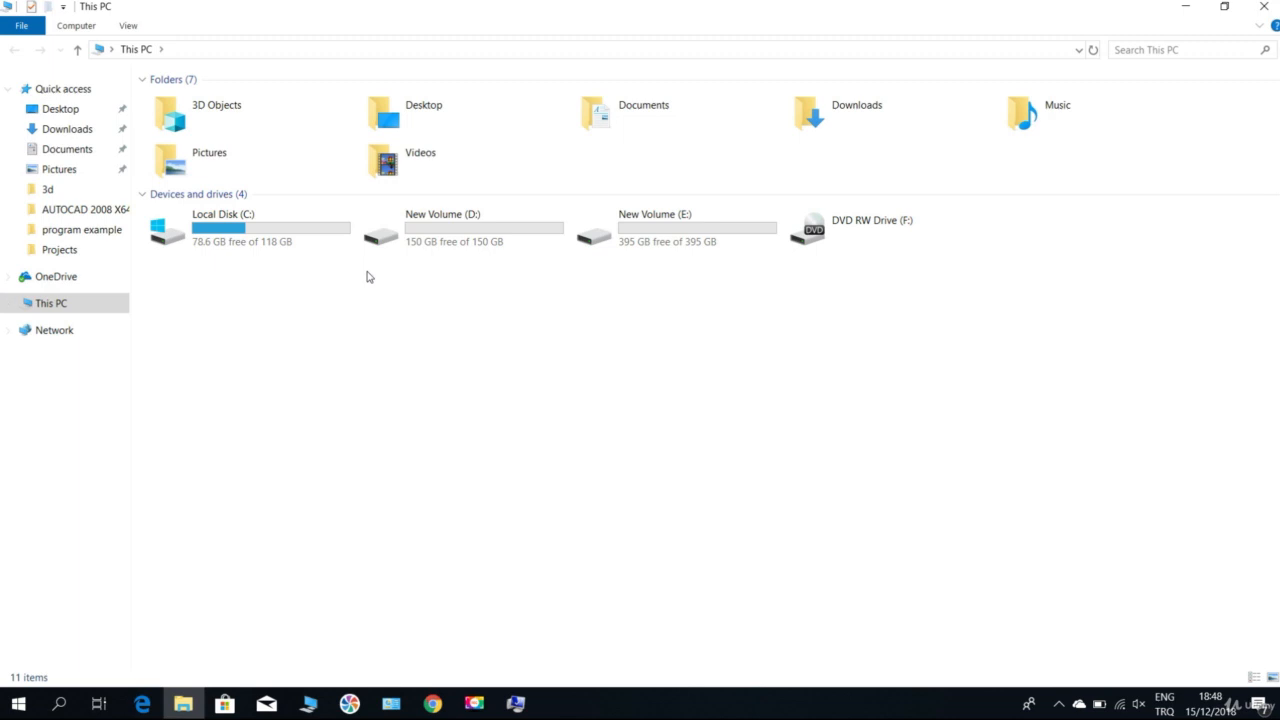
{"action": "double_click", "coordinate": [246, 248]}
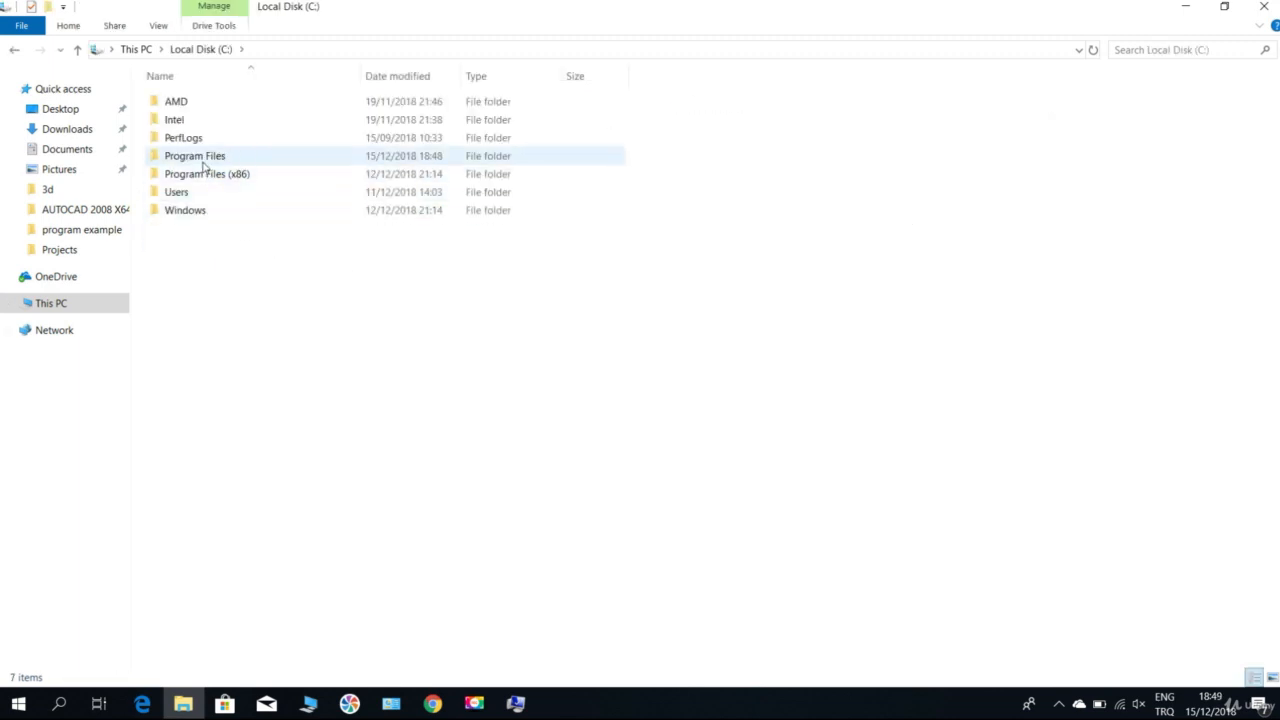
{"action": "double_click", "coordinate": [204, 167]}
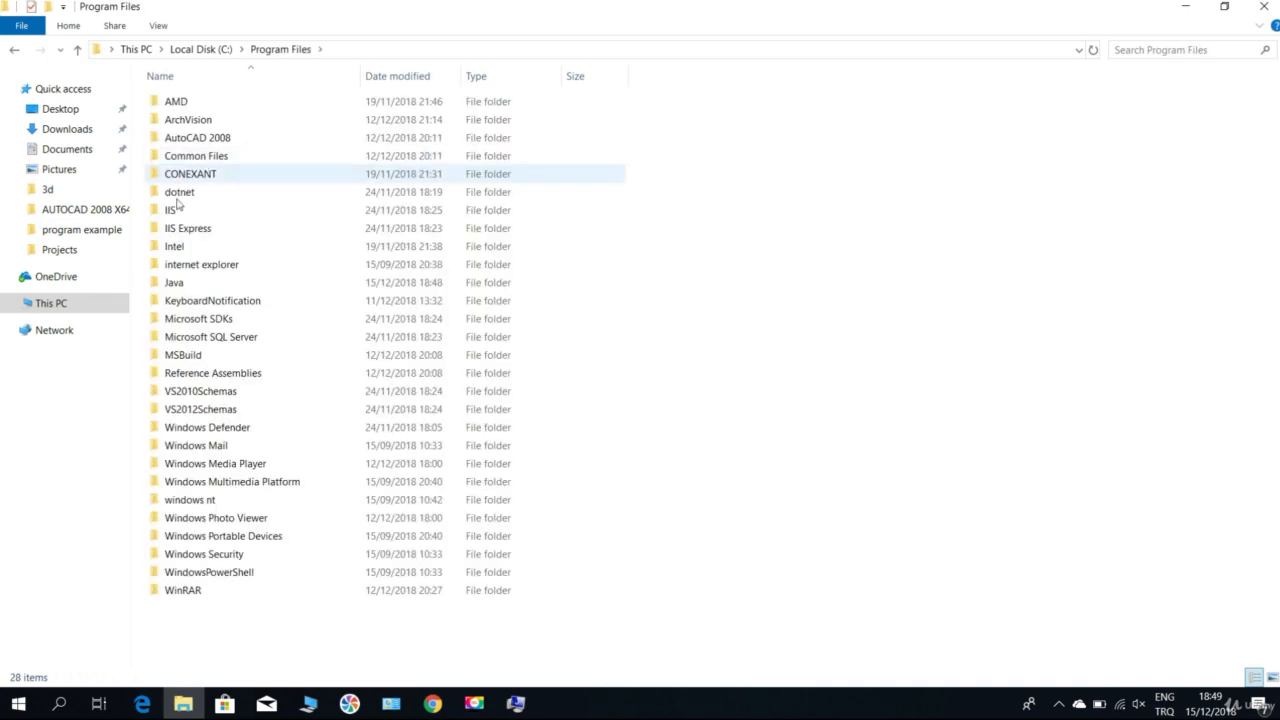
{"action": "double_click", "coordinate": [192, 287]}
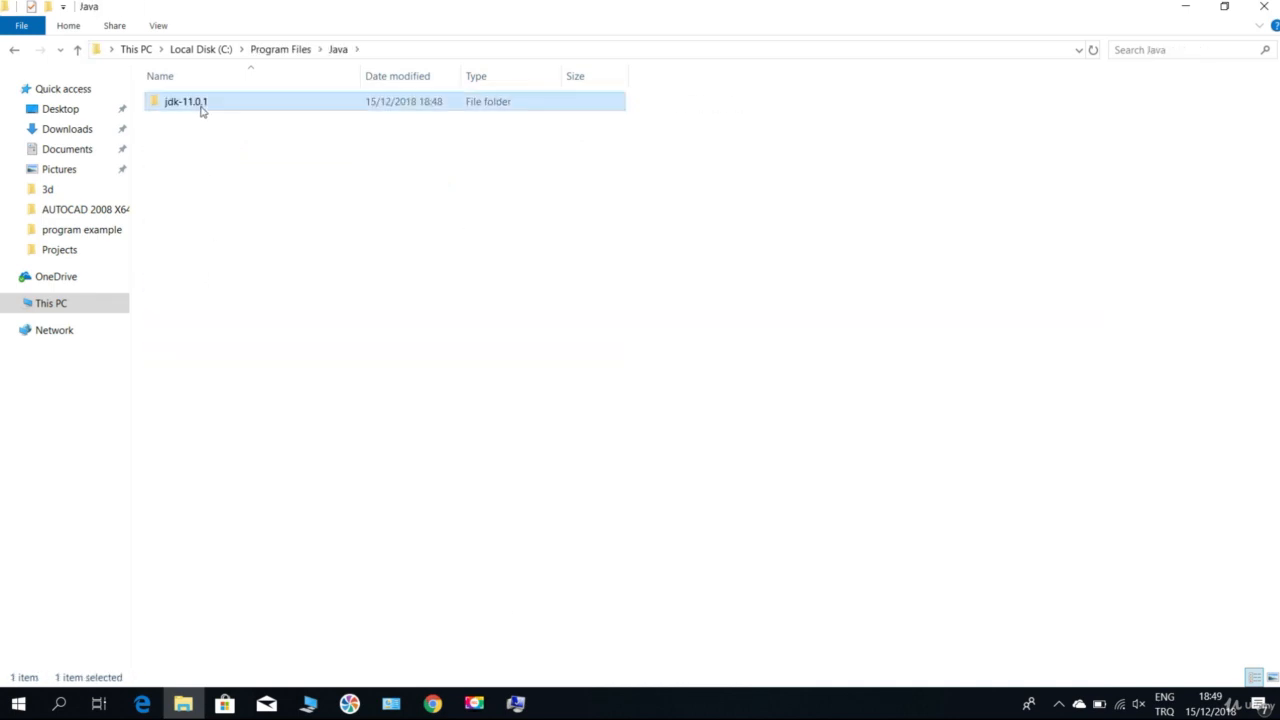
{"action": "double_click", "coordinate": [201, 110]}
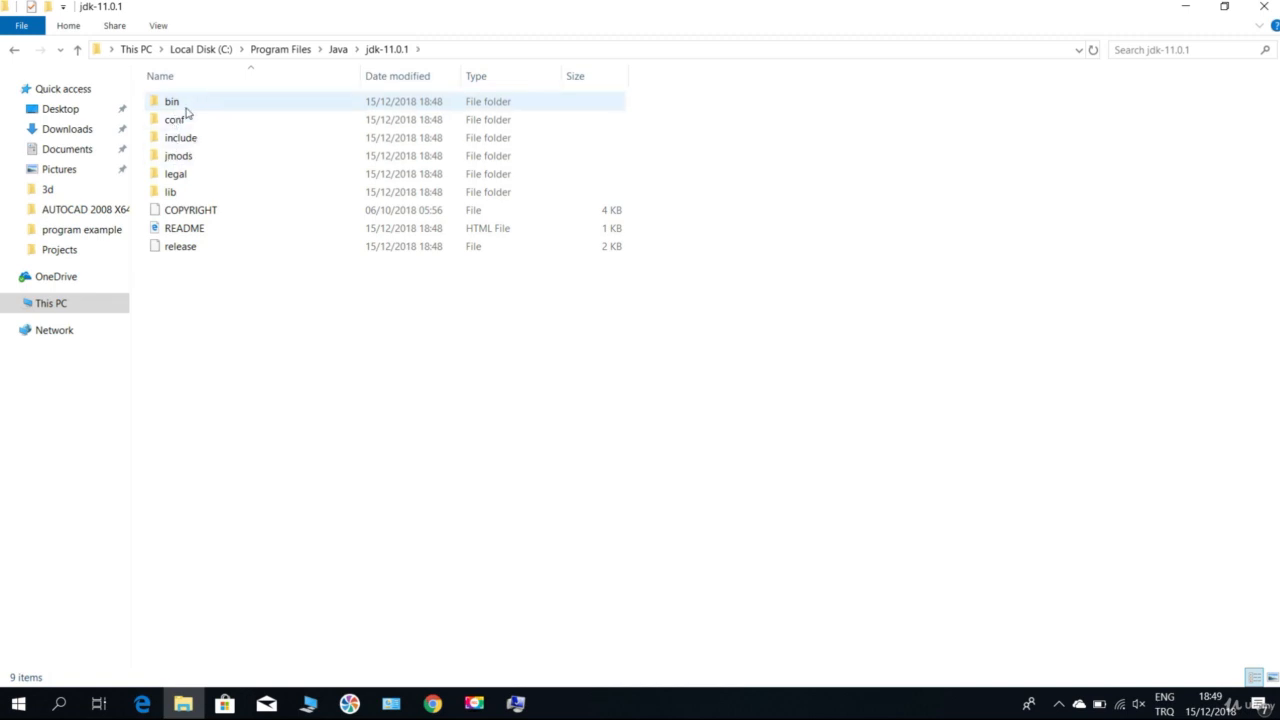
{"action": "double_click", "coordinate": [188, 104]}
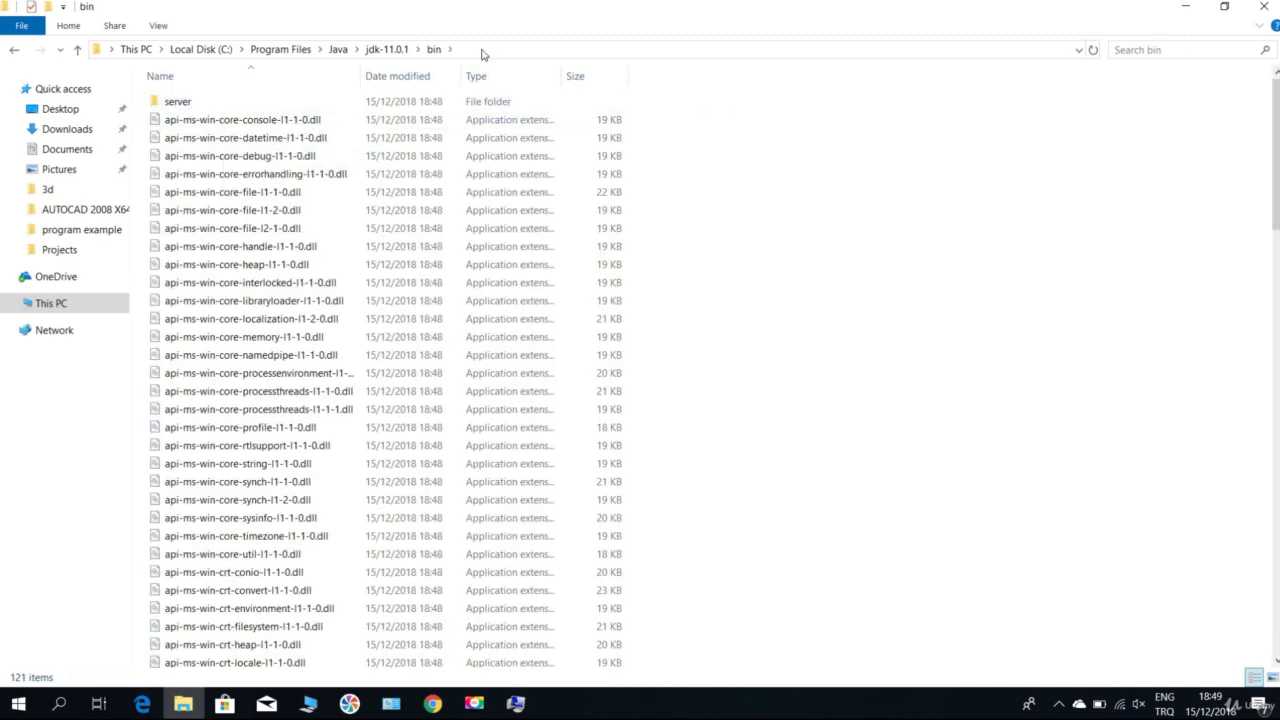
- Copy the bin folder's full path and return to the open environment variable editor
{"action": "left_click", "coordinate": [481, 54]}
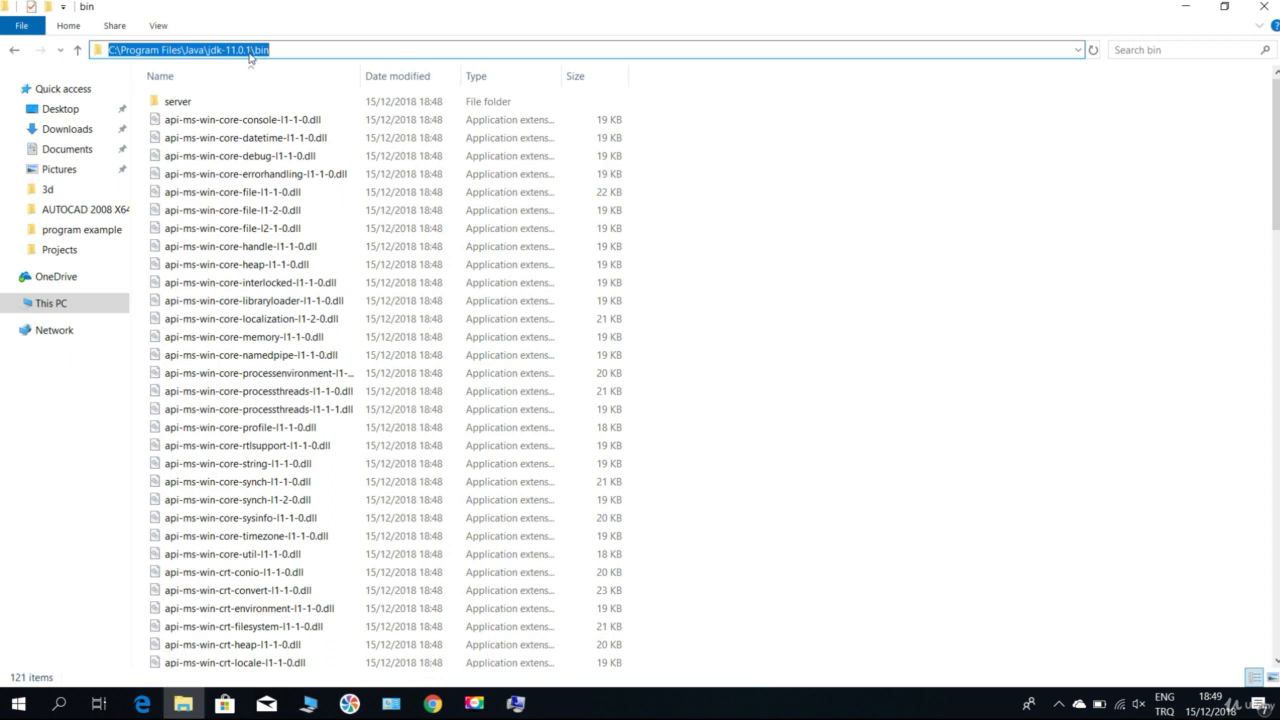
{"action": "right_click", "coordinate": [250, 57]}
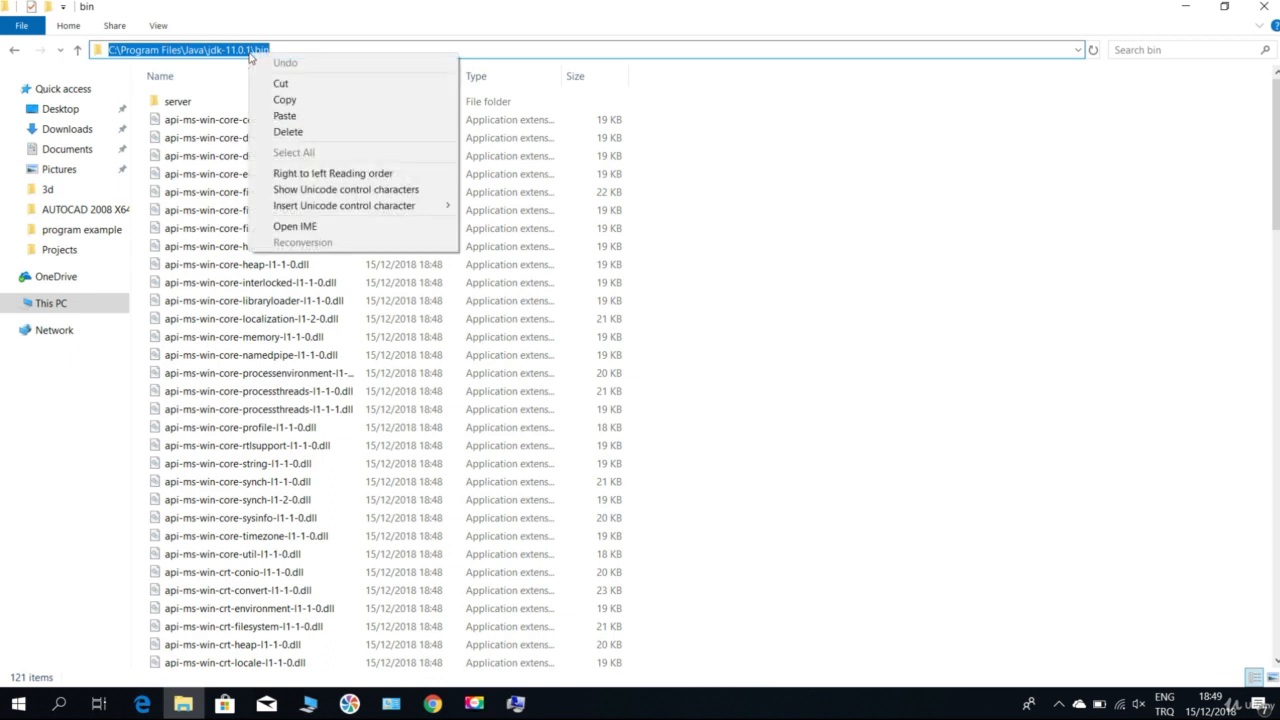
{"action": "left_click", "coordinate": [288, 101]}
{"action": "left_click", "coordinate": [515, 703]}
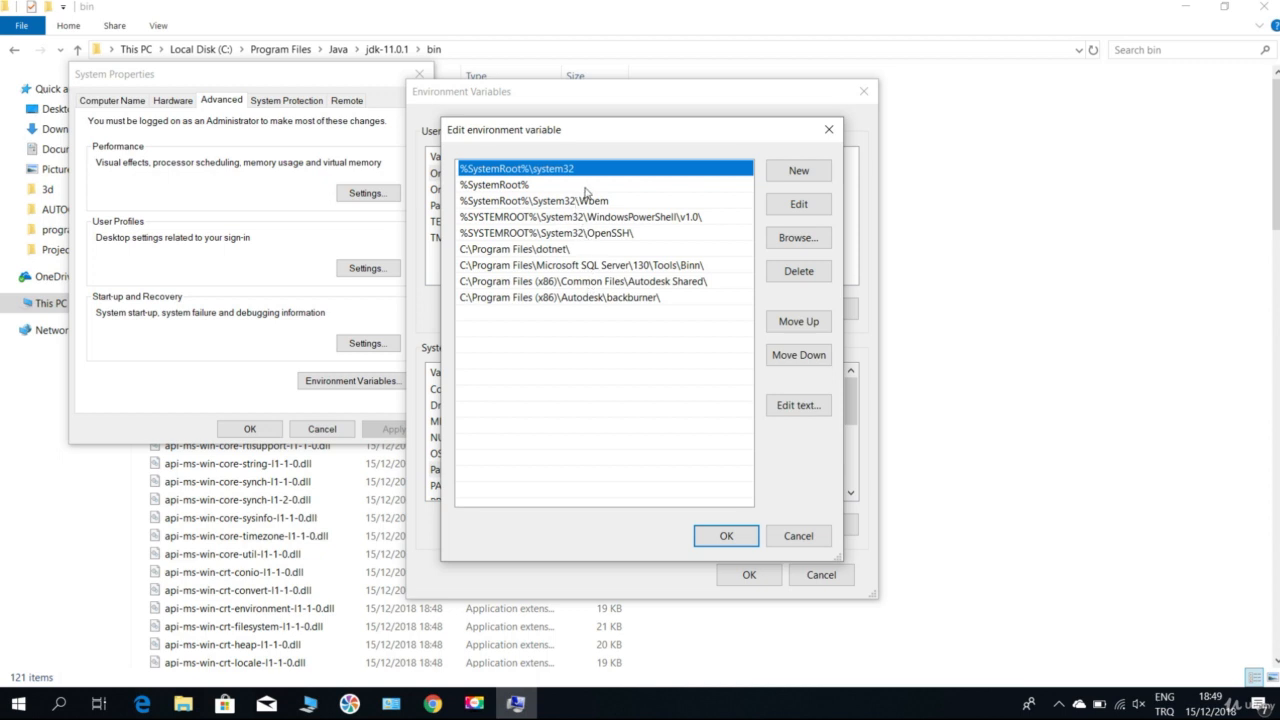
- Add the copied path C:\Program Files\Java\jdk-11.0.1\bin as a new Path entry and accept all open system settings dialogs
{"action": "left_click", "coordinate": [798, 174]}
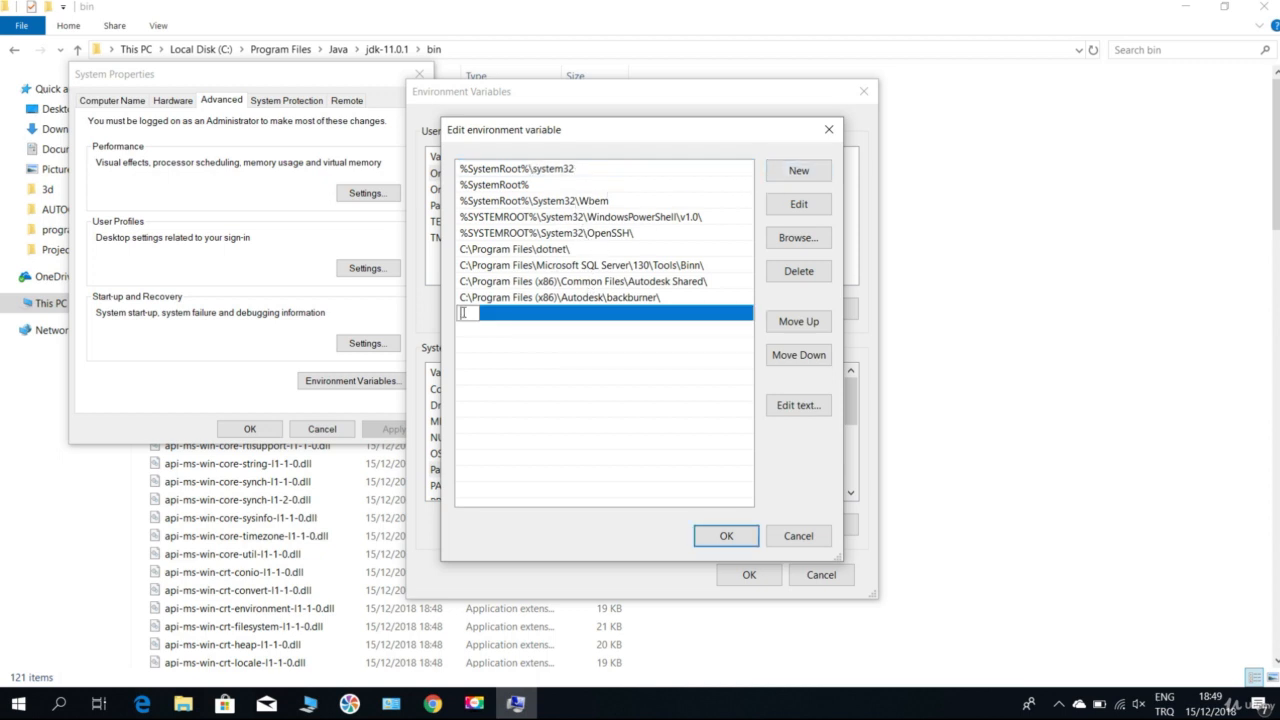
{"action": "right_click", "coordinate": [464, 313]}
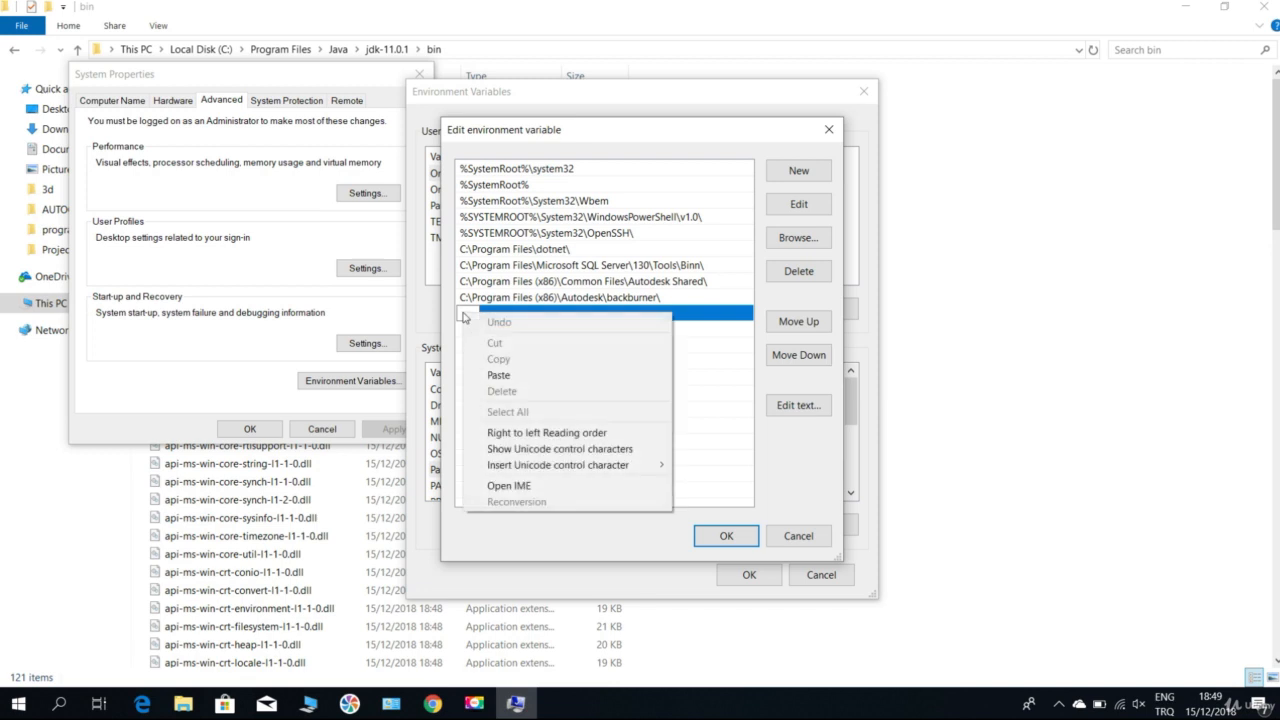
{"action": "left_click", "coordinate": [498, 375]}
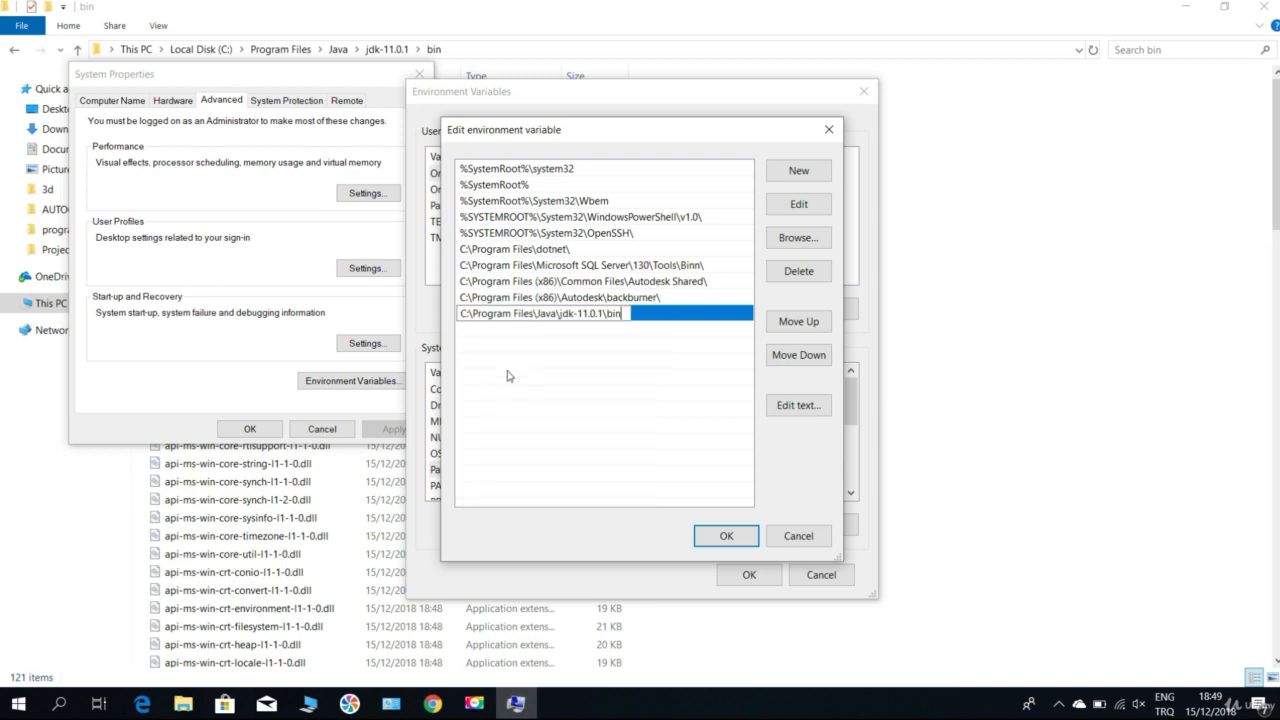
{"action": "left_click", "coordinate": [726, 536]}
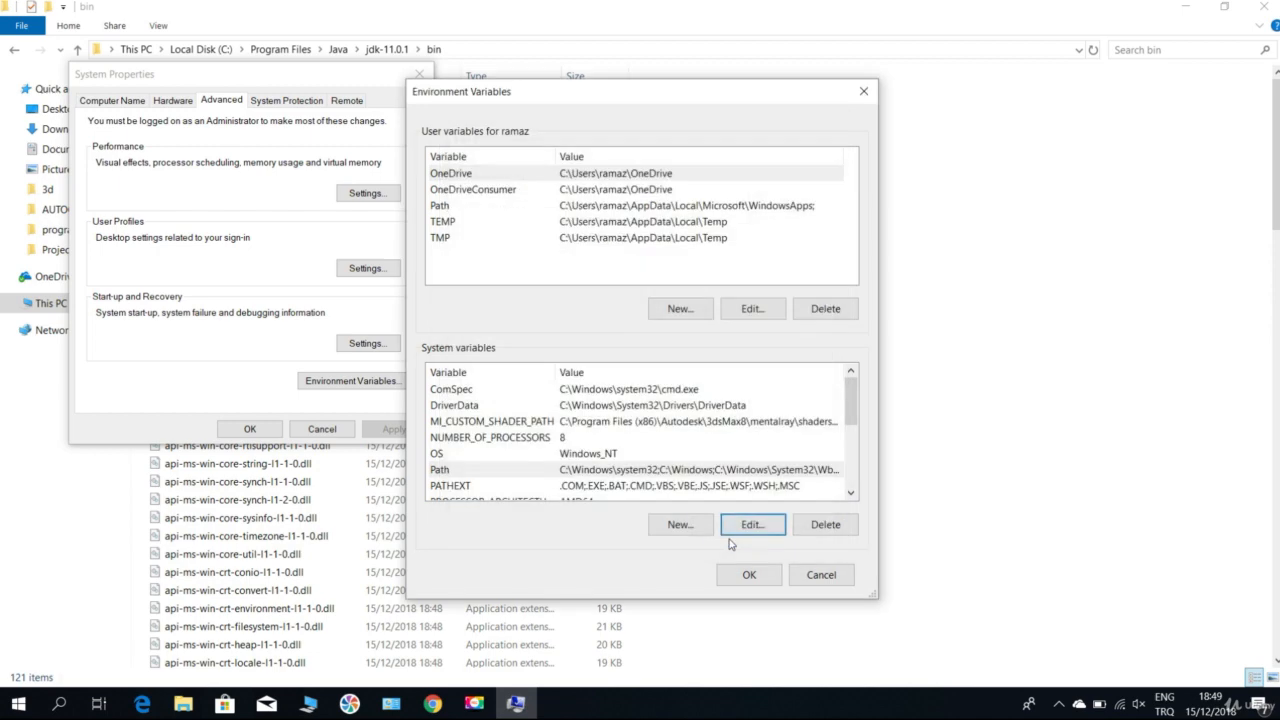
{"action": "left_click", "coordinate": [738, 575]}
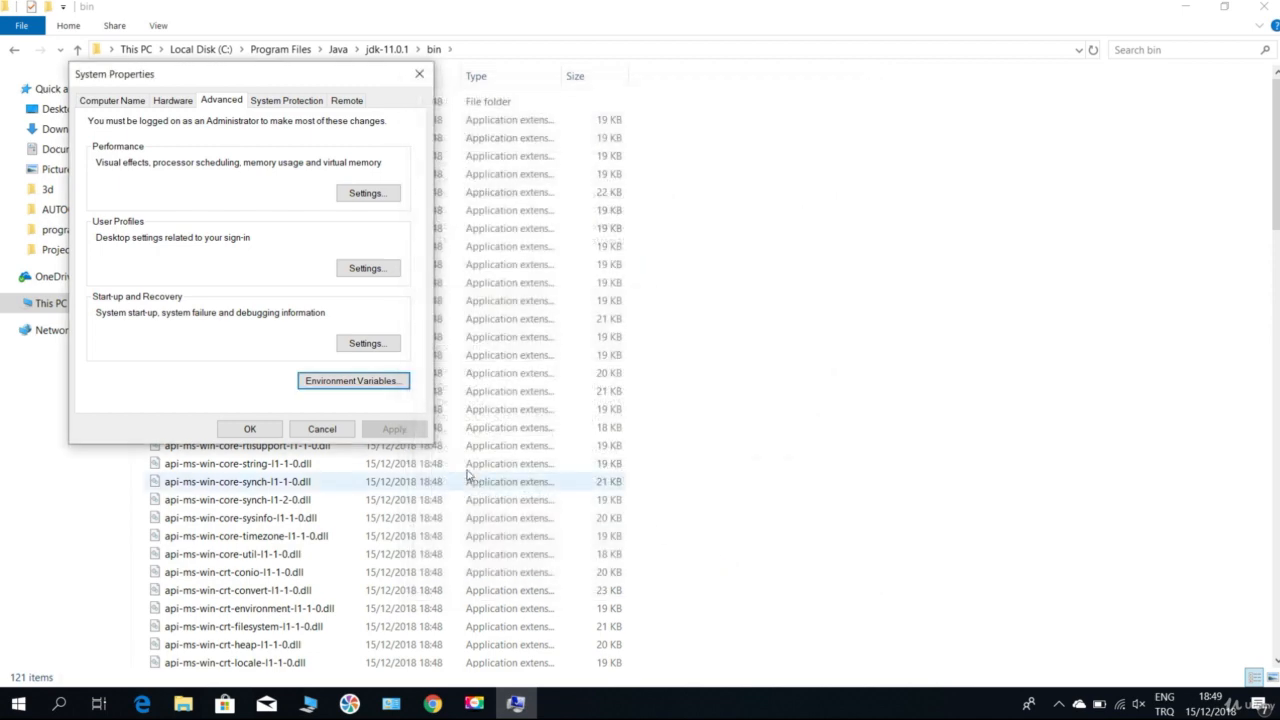
{"action": "left_click", "coordinate": [250, 429]}
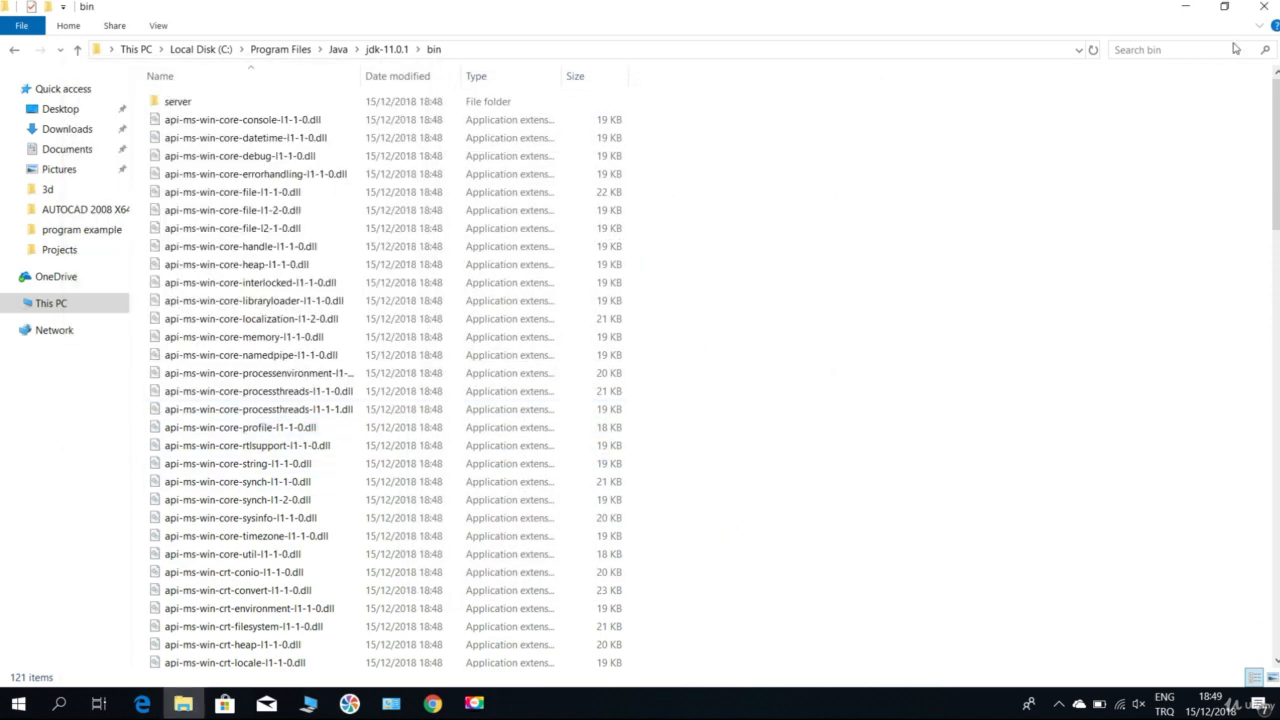
- Close the File Explorer and System windows and minimize the browser to clear the desktop
{"action": "left_click", "coordinate": [1250, 12]}
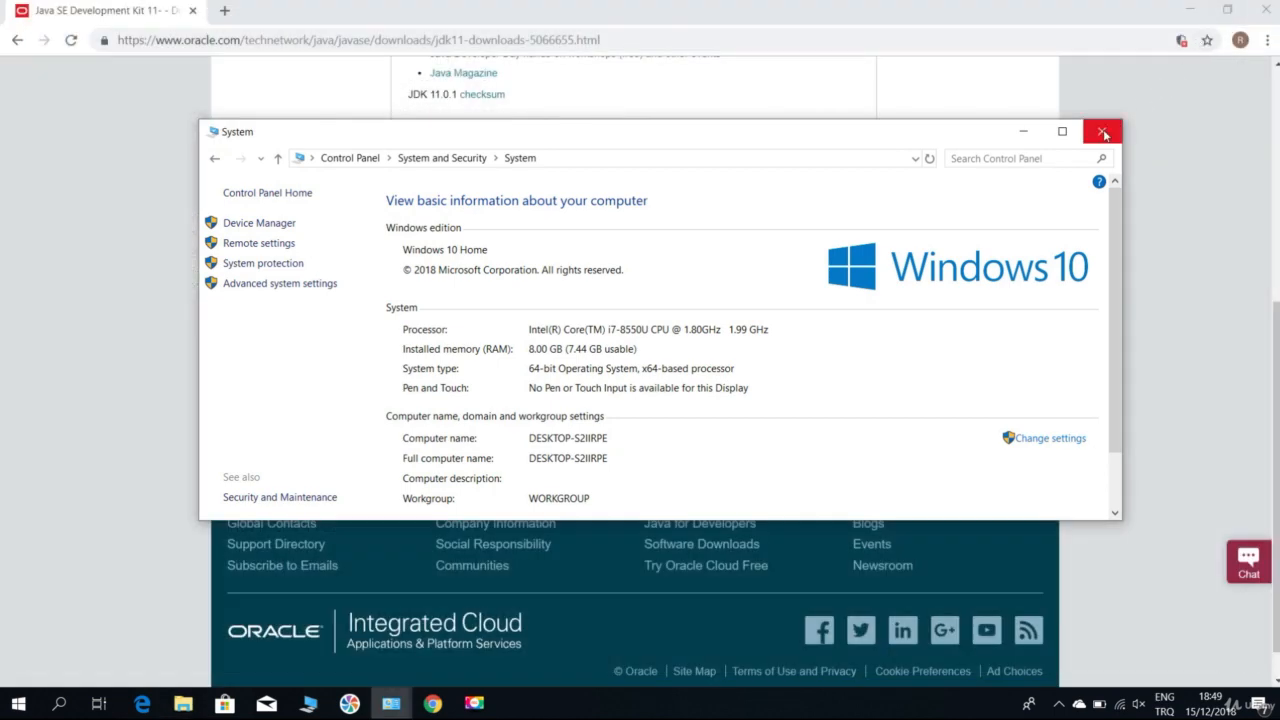
{"action": "left_click", "coordinate": [1101, 131]}
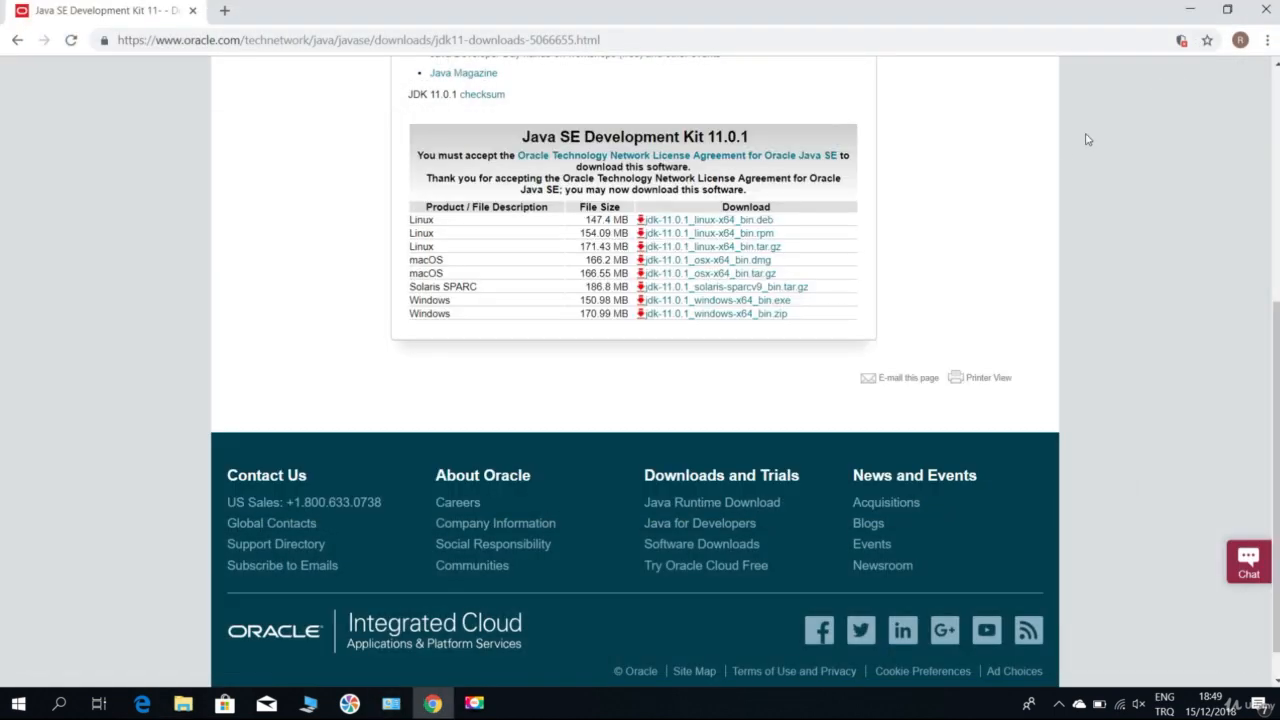
{"action": "left_click", "coordinate": [1190, 10]}
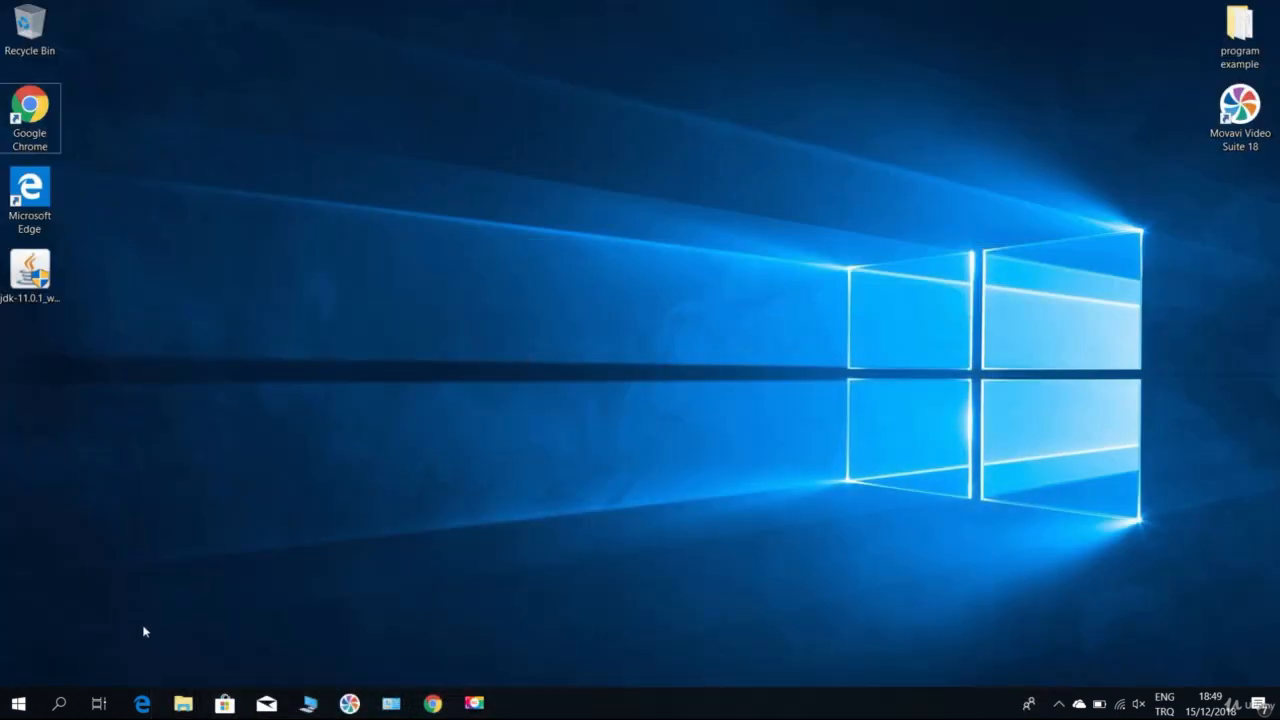
- Open Command Prompt, check the installed Java version with java -version, and highlight the version line in the output
{"action": "left_click", "coordinate": [59, 703]}
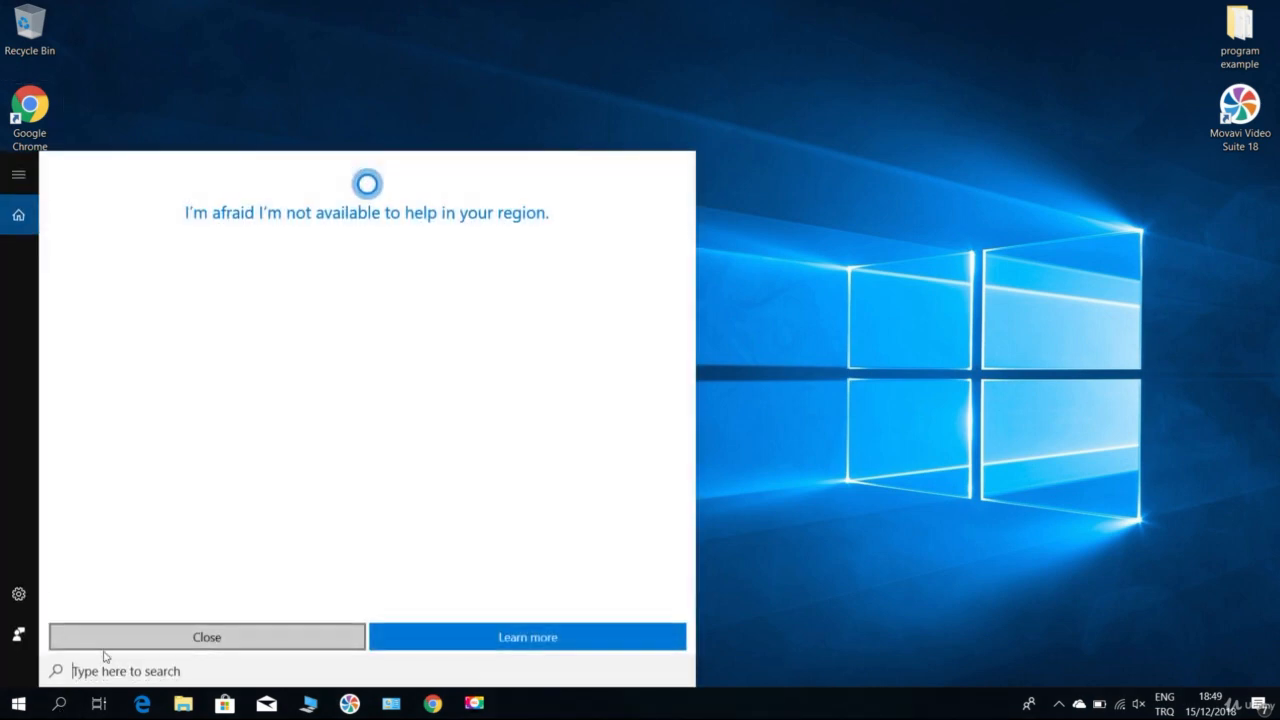
{"action": "type", "text": "comm"}
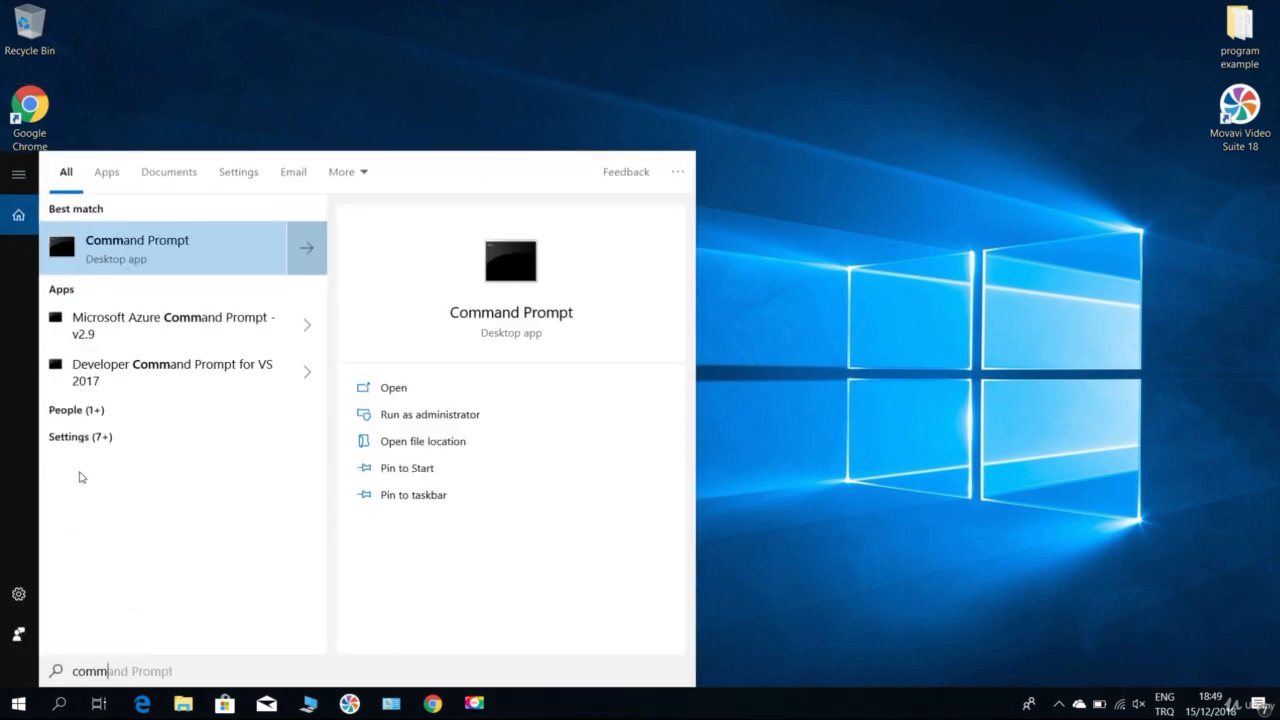
{"action": "left_click", "coordinate": [143, 259]}
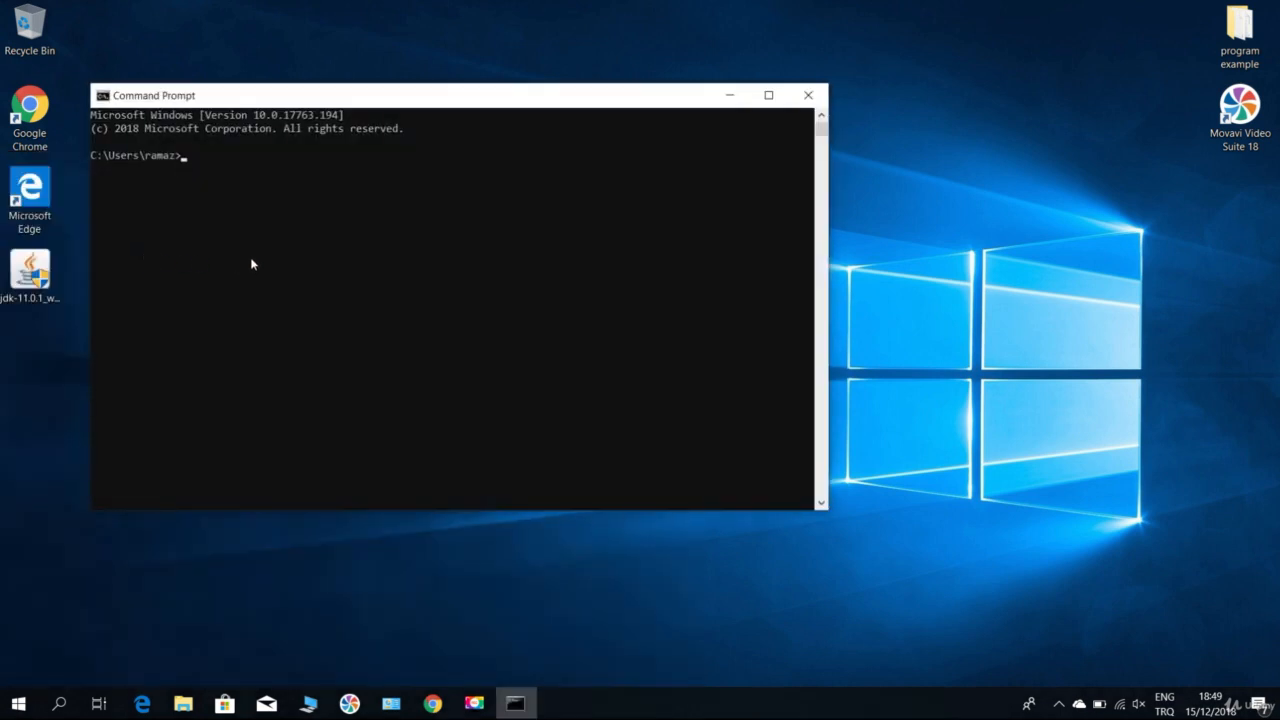
{"action": "type", "text": "java -version"}
{"action": "key", "text": "Return"}
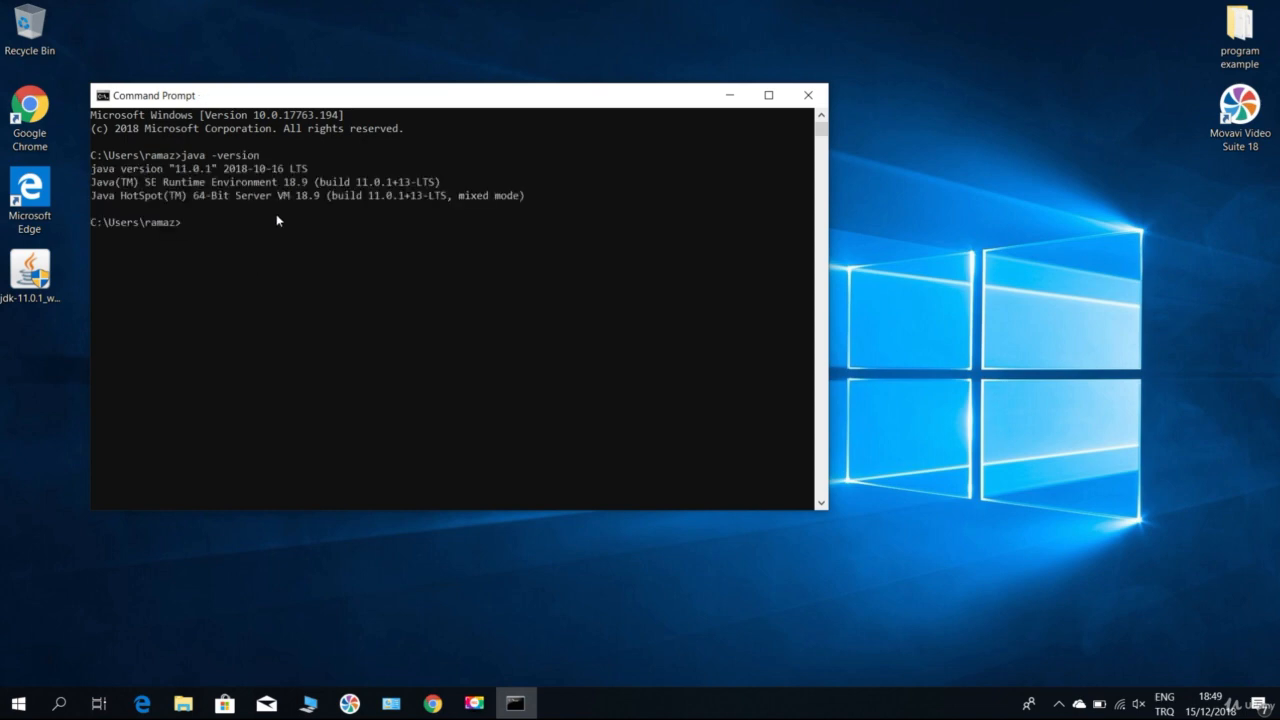
{"action": "left_click_drag", "start_coordinate": [318, 172], "coordinate": [76, 168]}
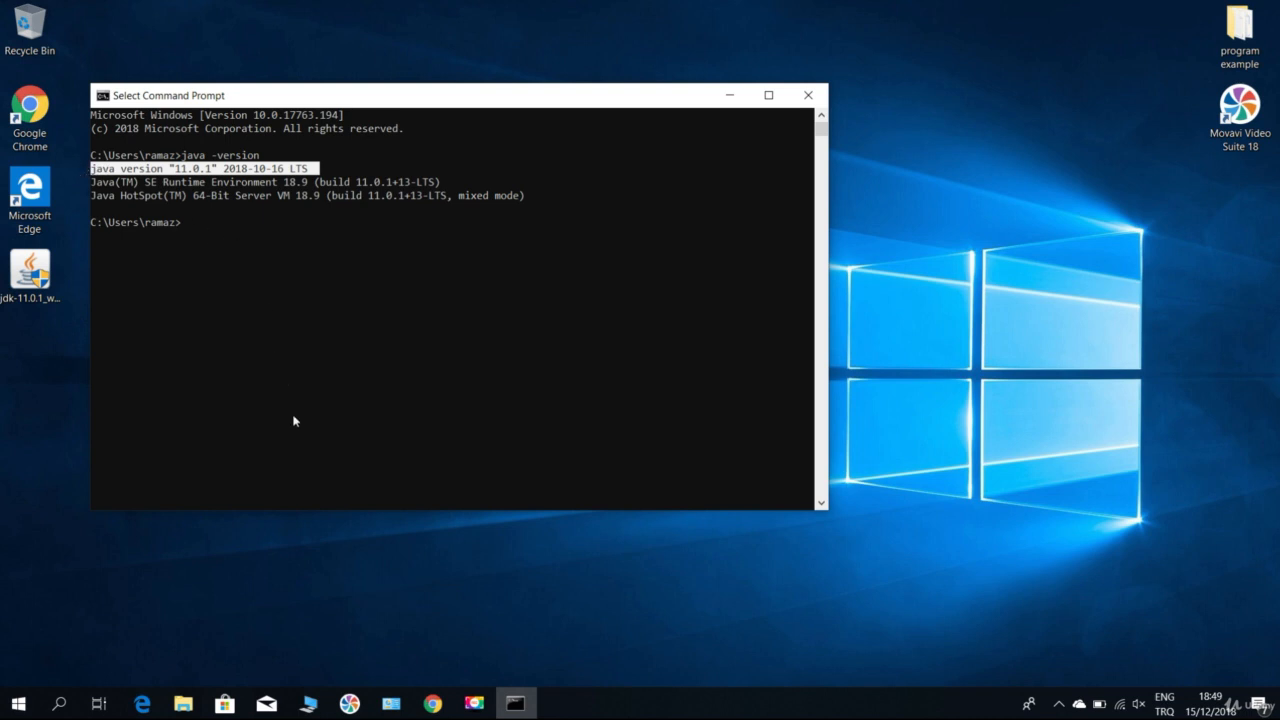